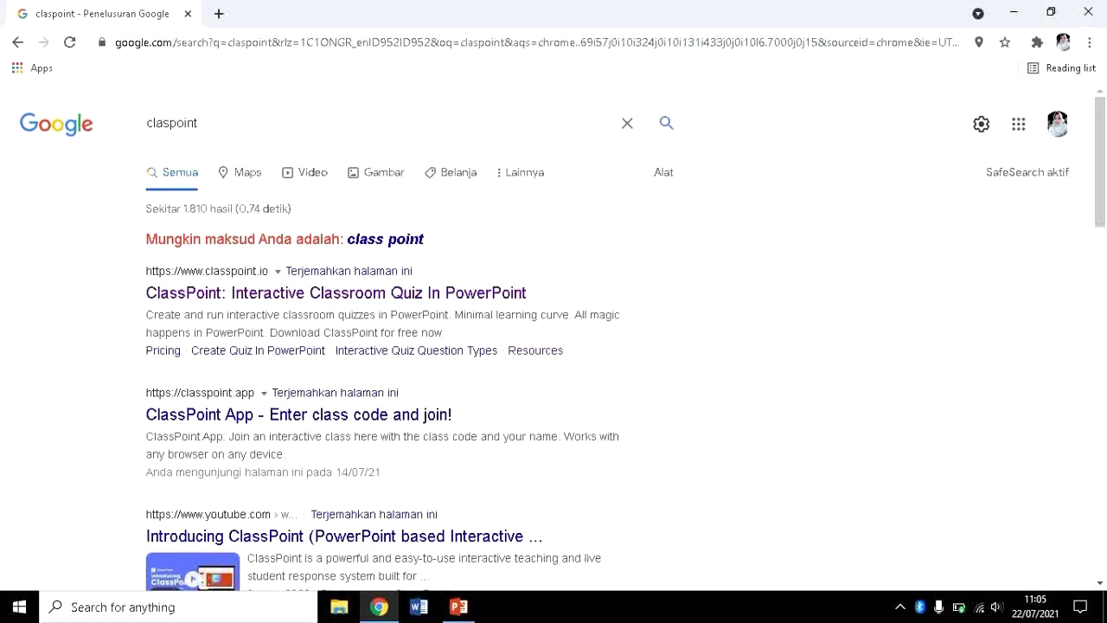
pyautogui.click(241, 136)
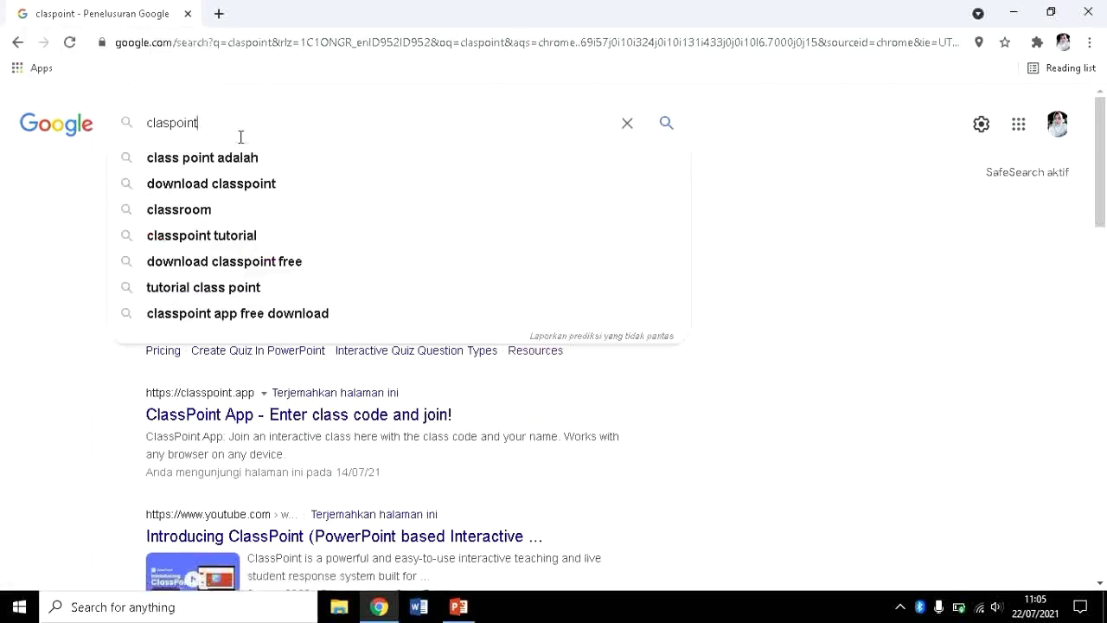
pyautogui.press('Return')
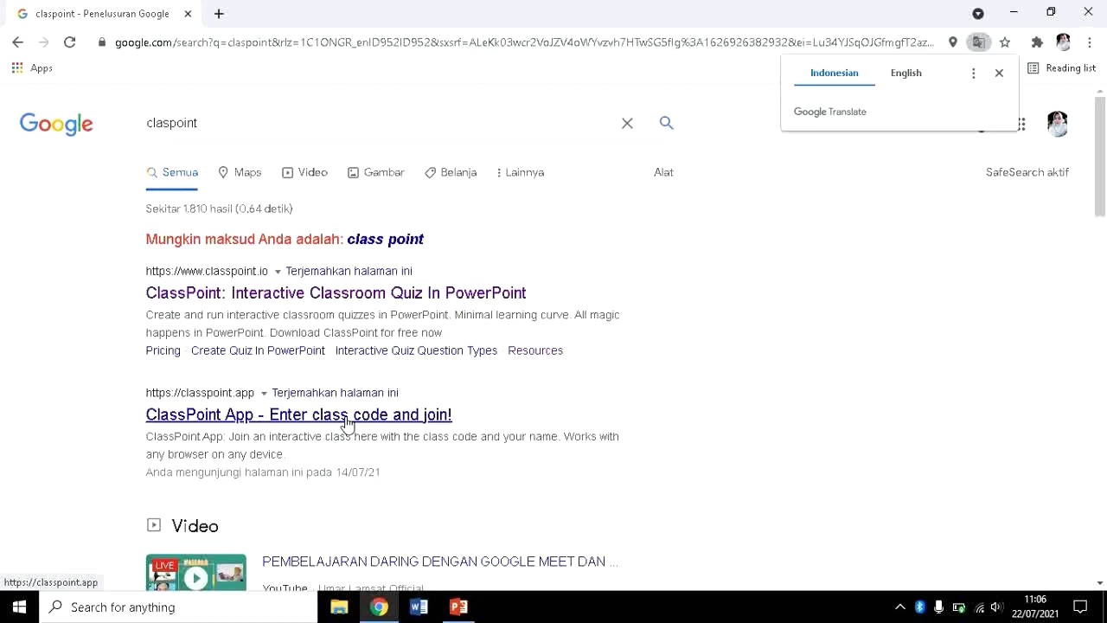
# Open the 'ClassPoint: Interactive Classroom Quiz In PowerPoint' search result to reach classpoint.io.
pyautogui.click(265, 302)
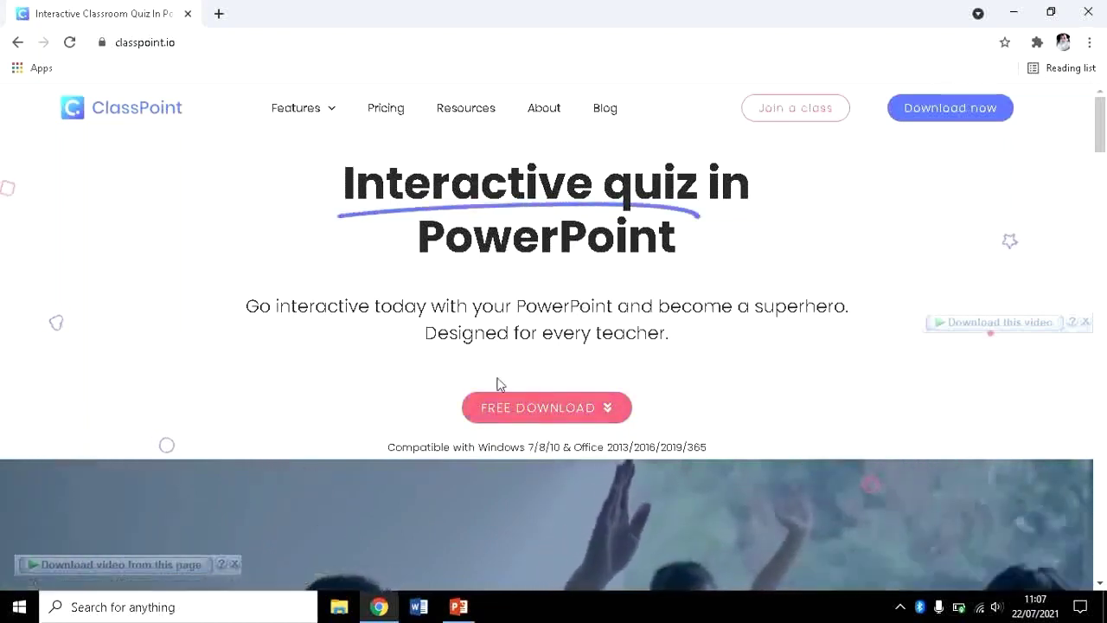
# Fill the FREE DOWNLOAD form with a name, the saved e-mail, and organization SMPN 3 PALABUHANRATU.
pyautogui.click(535, 411)
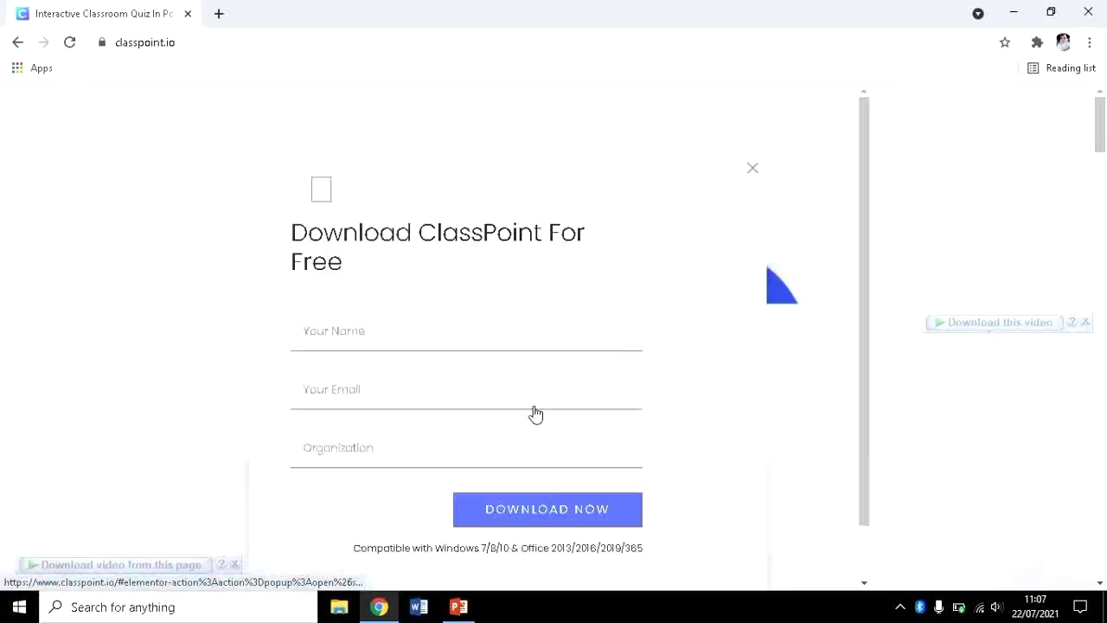
pyautogui.click(392, 345)
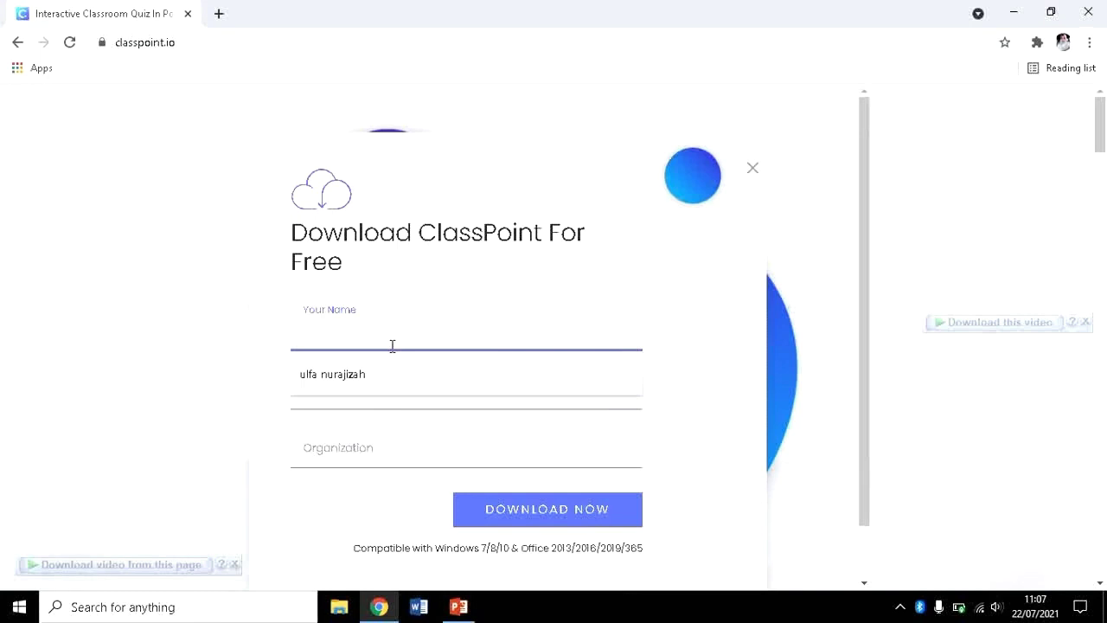
pyautogui.write('ulfa')
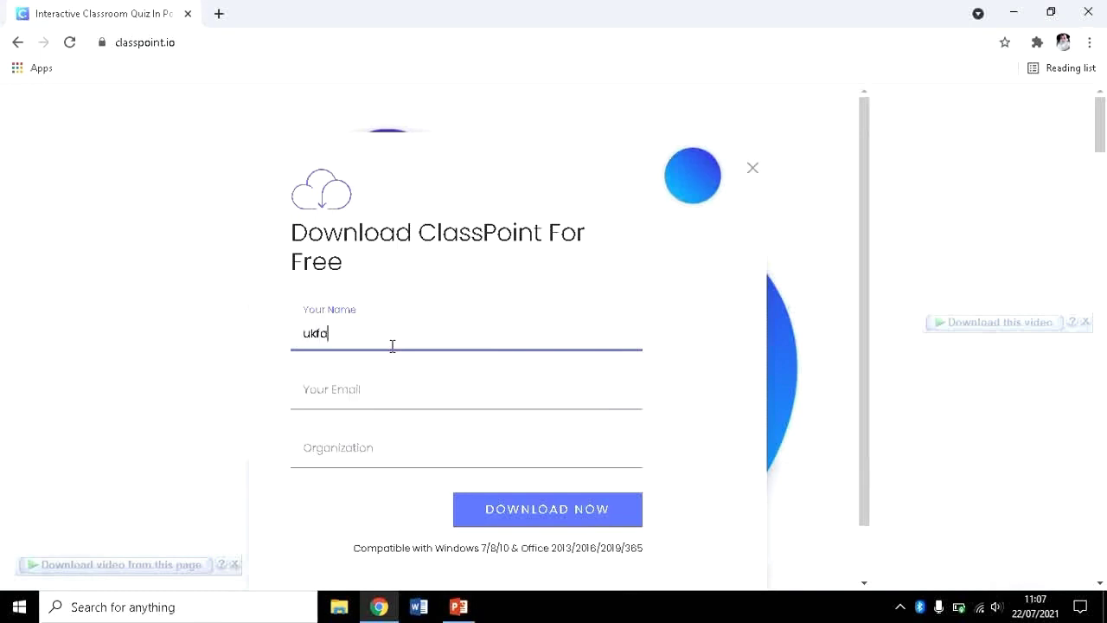
pyautogui.press('BackSpace')
pyautogui.press('BackSpace')
pyautogui.press('BackSpace')
pyautogui.press('BackSpace')
pyautogui.write('rina')
pyautogui.click(363, 393)
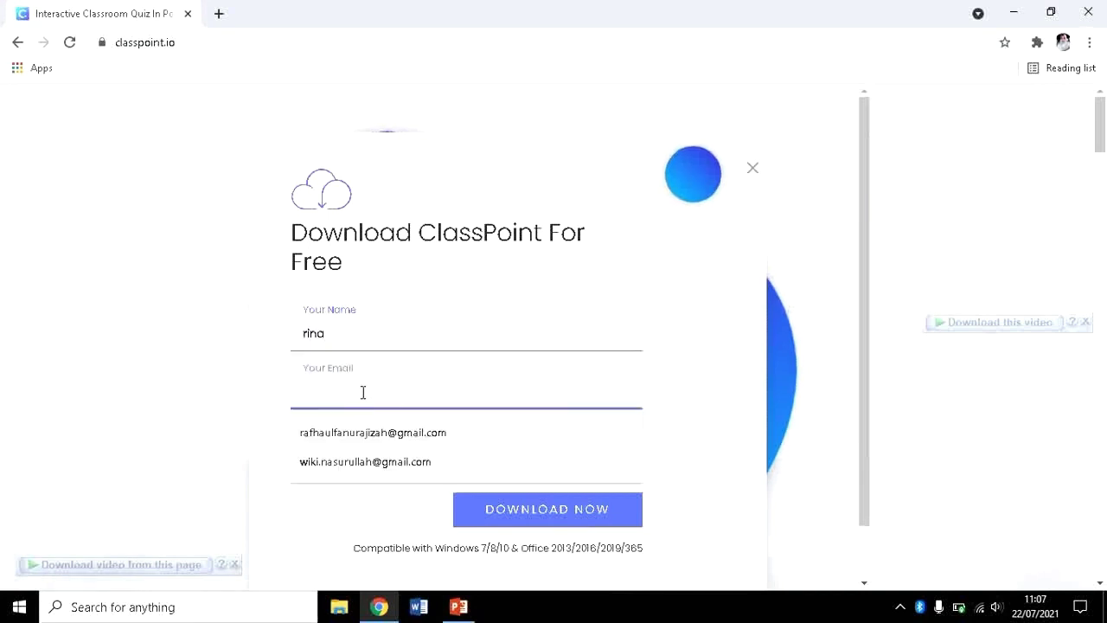
pyautogui.click(345, 444)
pyautogui.click(346, 462)
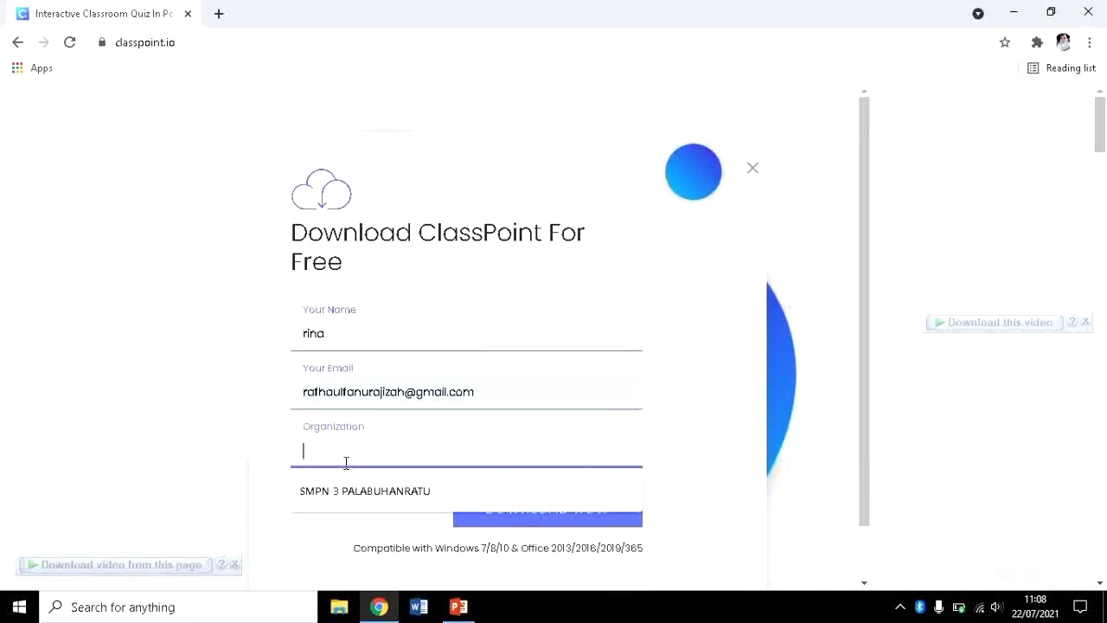
pyautogui.click(348, 490)
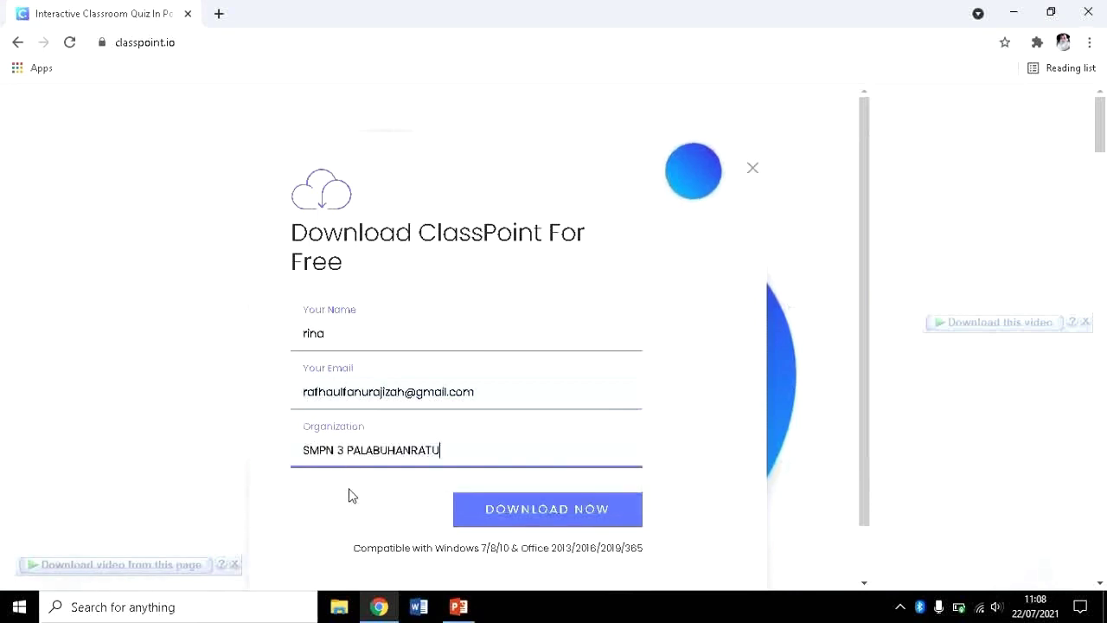
# Submit DOWNLOAD NOW, dismiss the IDM download prompt, then switch to PowerPoint with ClassPoint loaded.
pyautogui.click(506, 510)
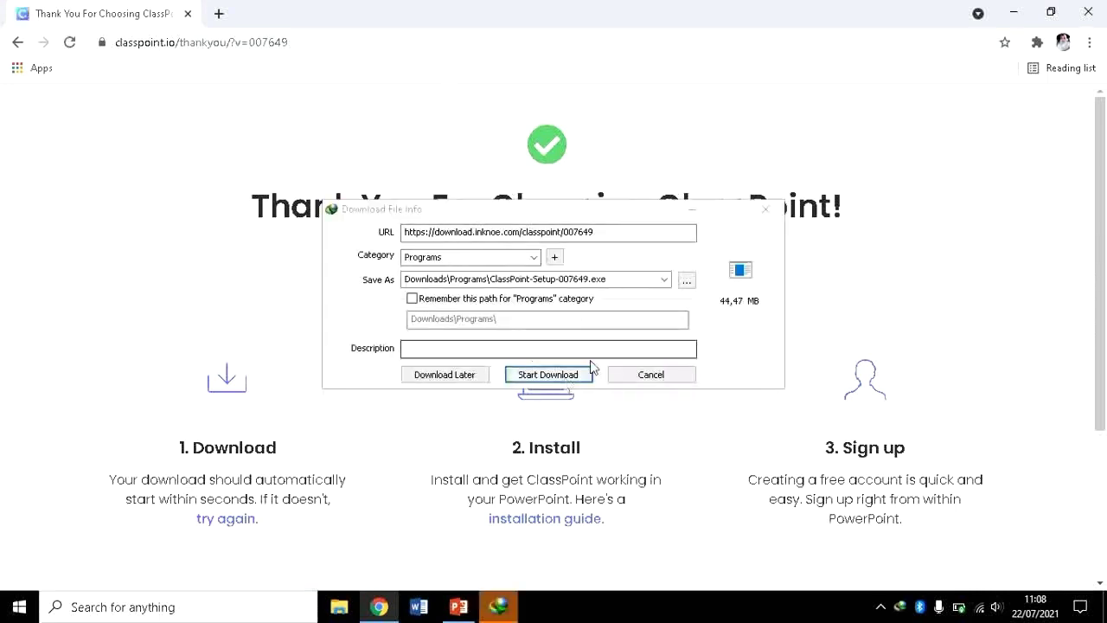
pyautogui.click(775, 212)
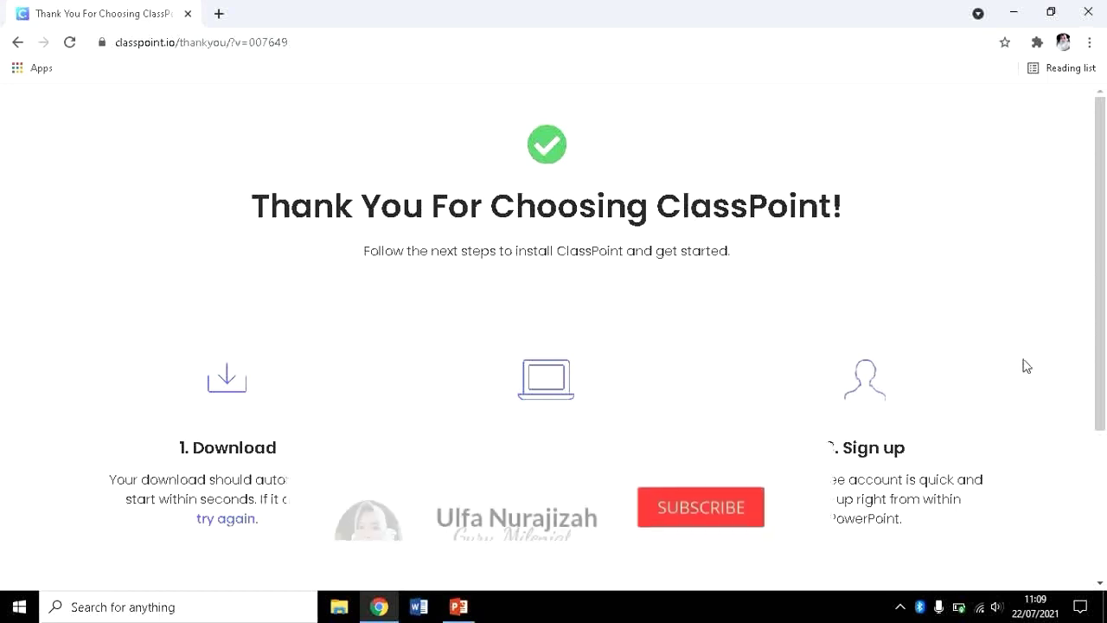
pyautogui.moveTo(1104, 328); pyautogui.dragTo(1105, 464)
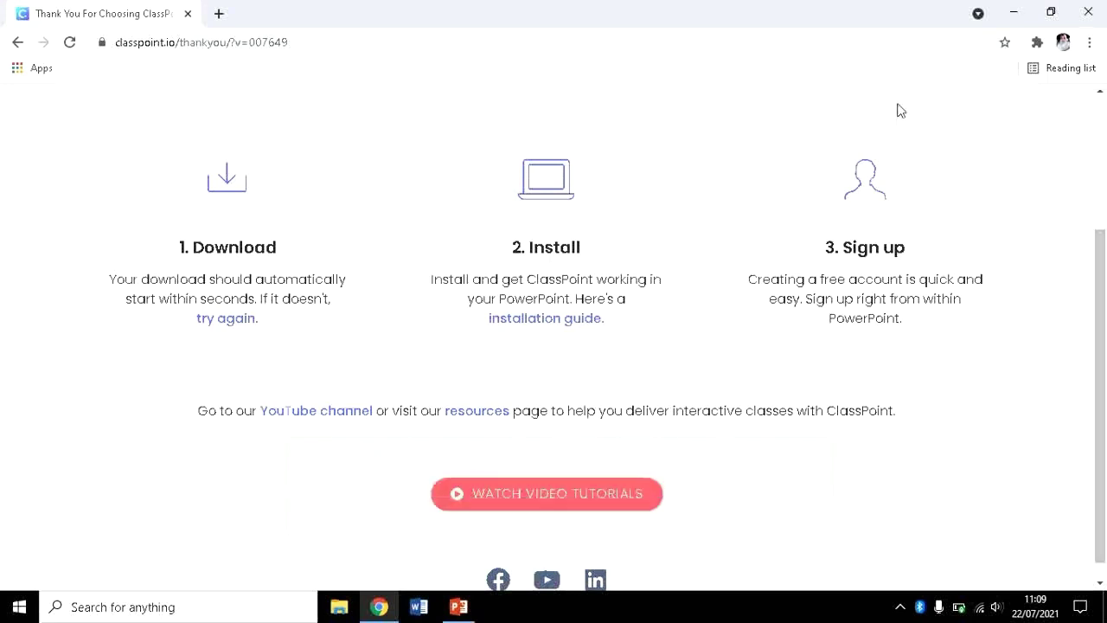
pyautogui.click(458, 607)
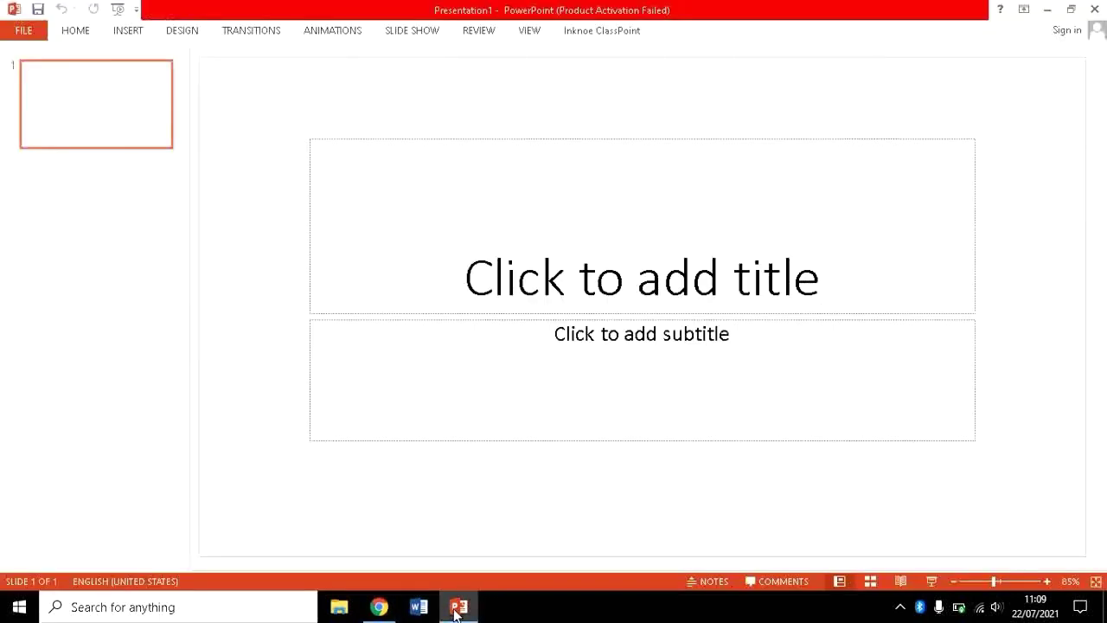
# Open the Sign In window from the Inknoe ClassPoint ribbon tab.
pyautogui.click(613, 32)
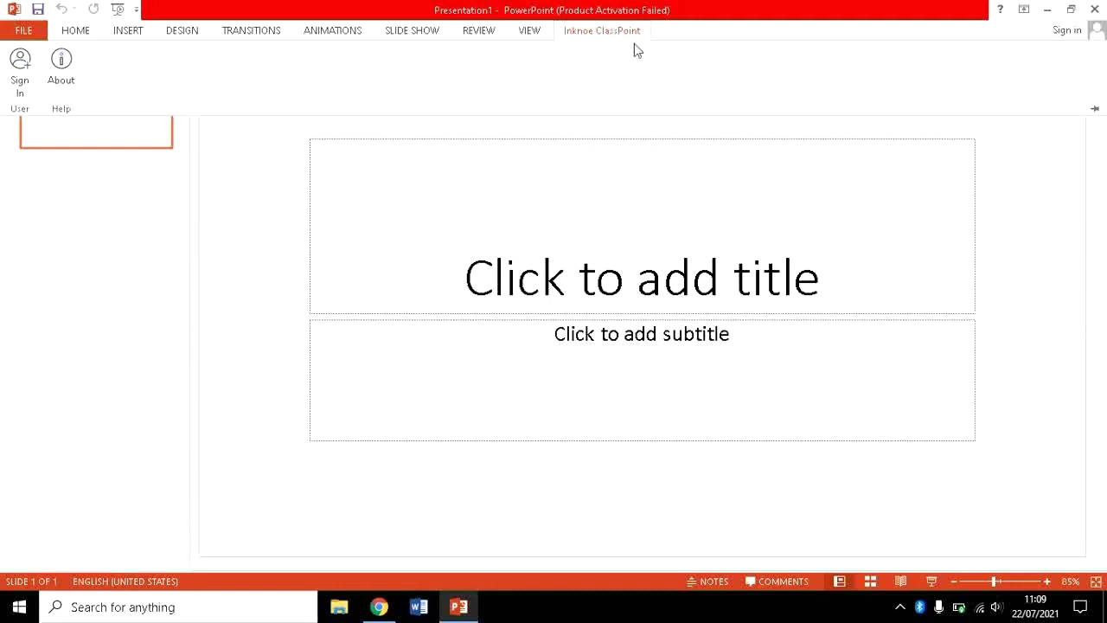
pyautogui.click(1097, 285)
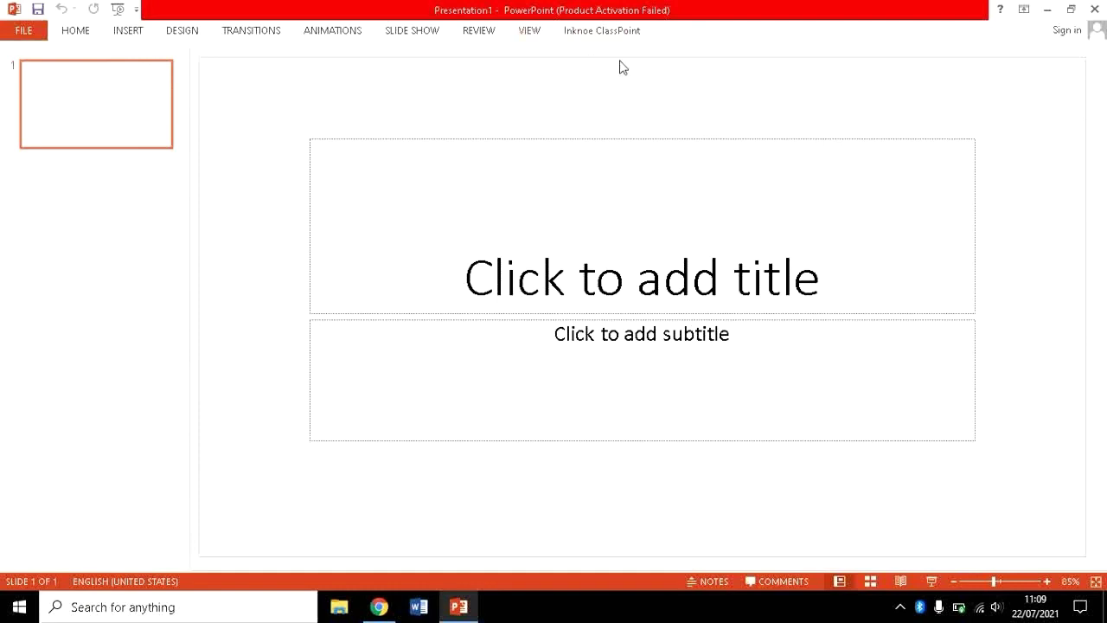
pyautogui.click(603, 39)
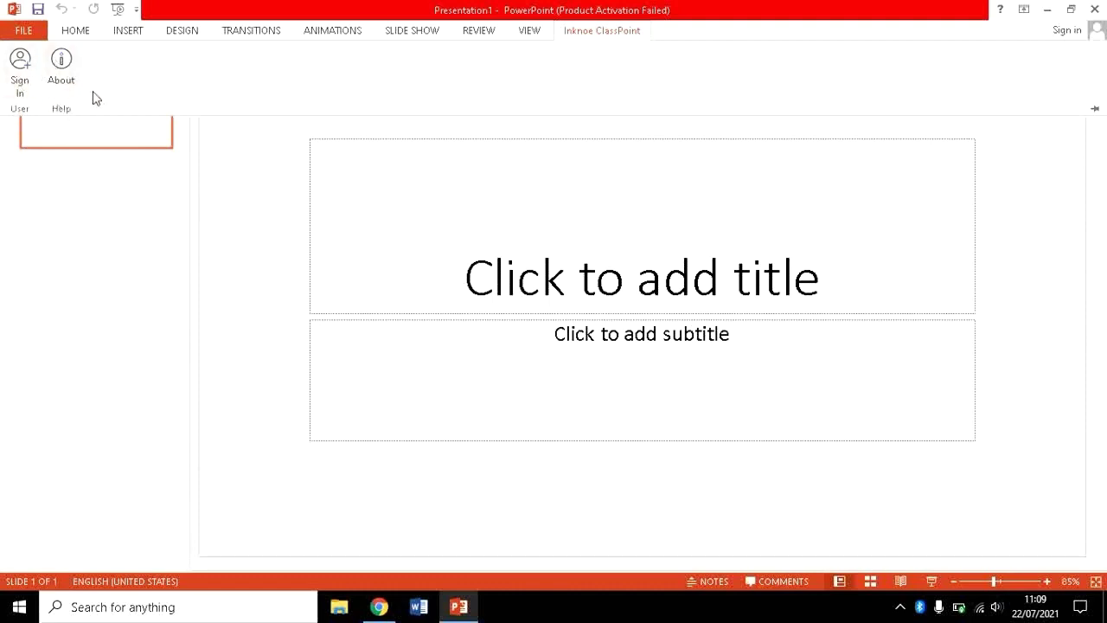
pyautogui.click(35, 71)
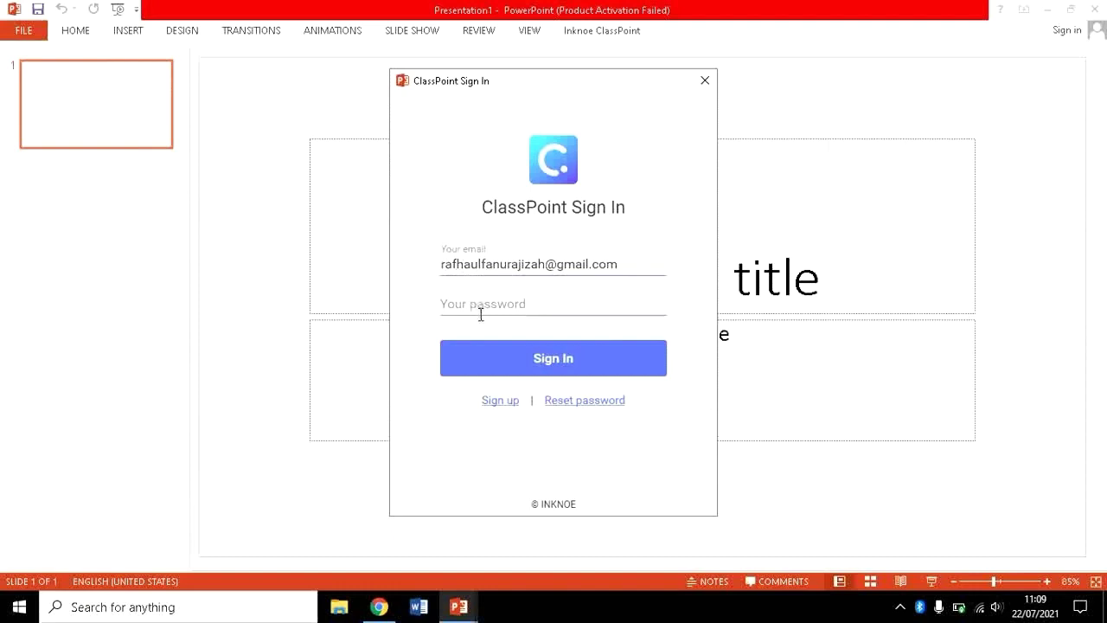
# Look over the ClassPoint sign-up form's name, organization, sector and country fields, then close it.
pyautogui.click(502, 406)
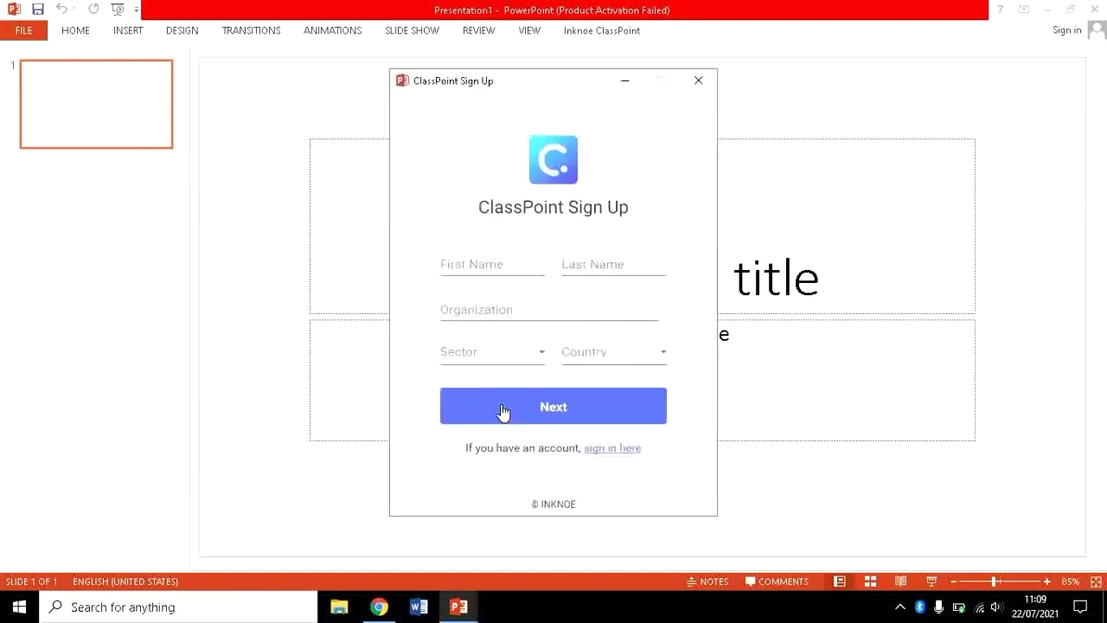
pyautogui.click(479, 268)
pyautogui.click(593, 265)
pyautogui.click(496, 306)
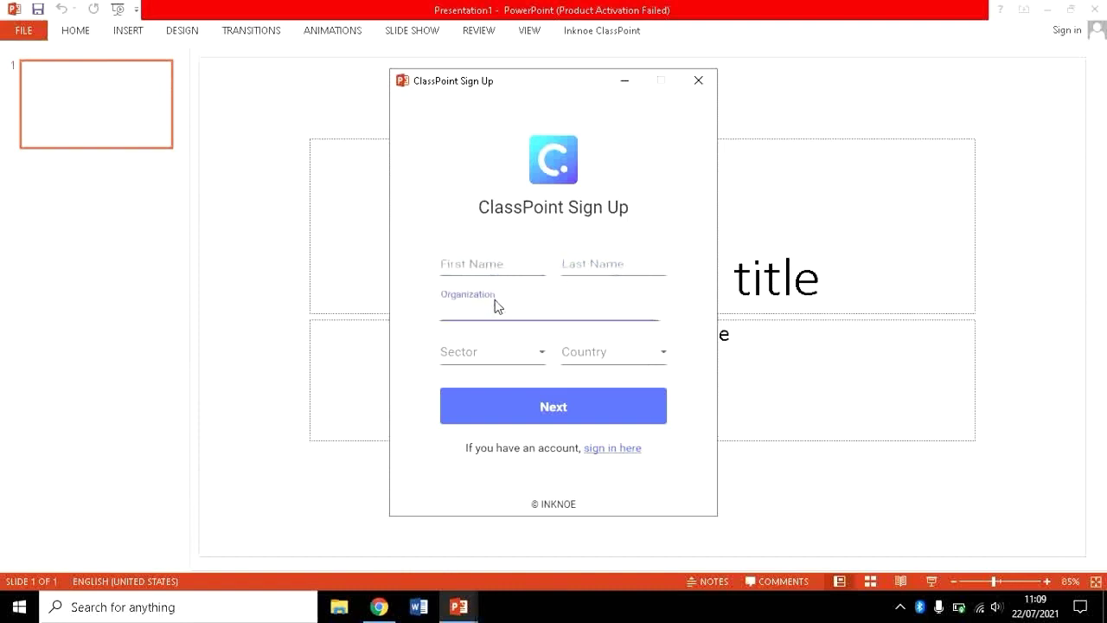
pyautogui.click(499, 358)
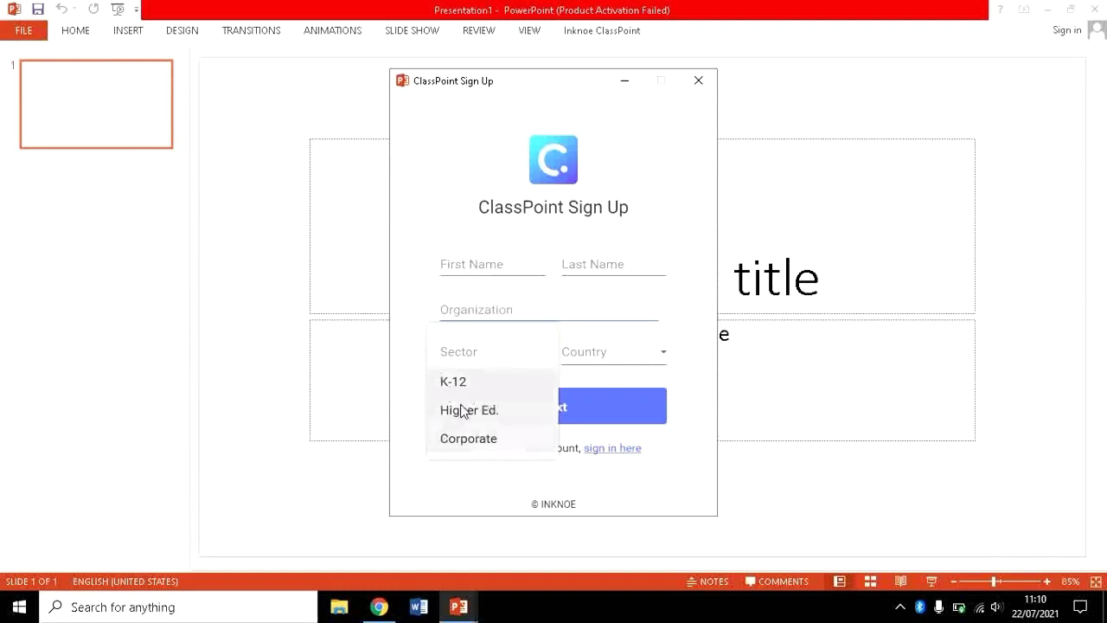
pyautogui.click(609, 350)
pyautogui.click(610, 350)
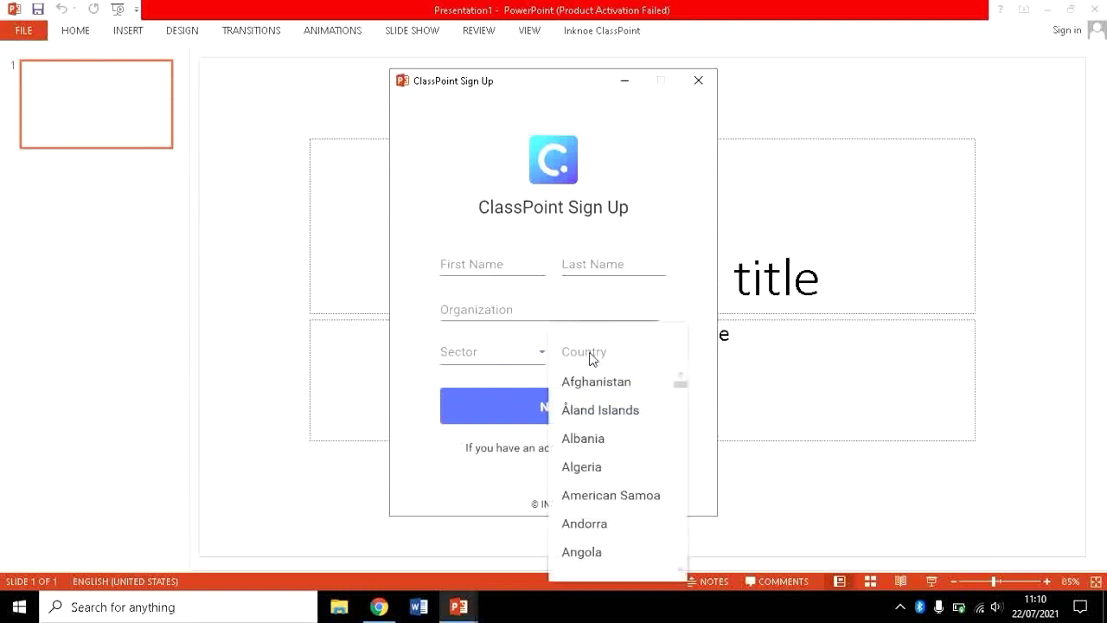
pyautogui.click(417, 393)
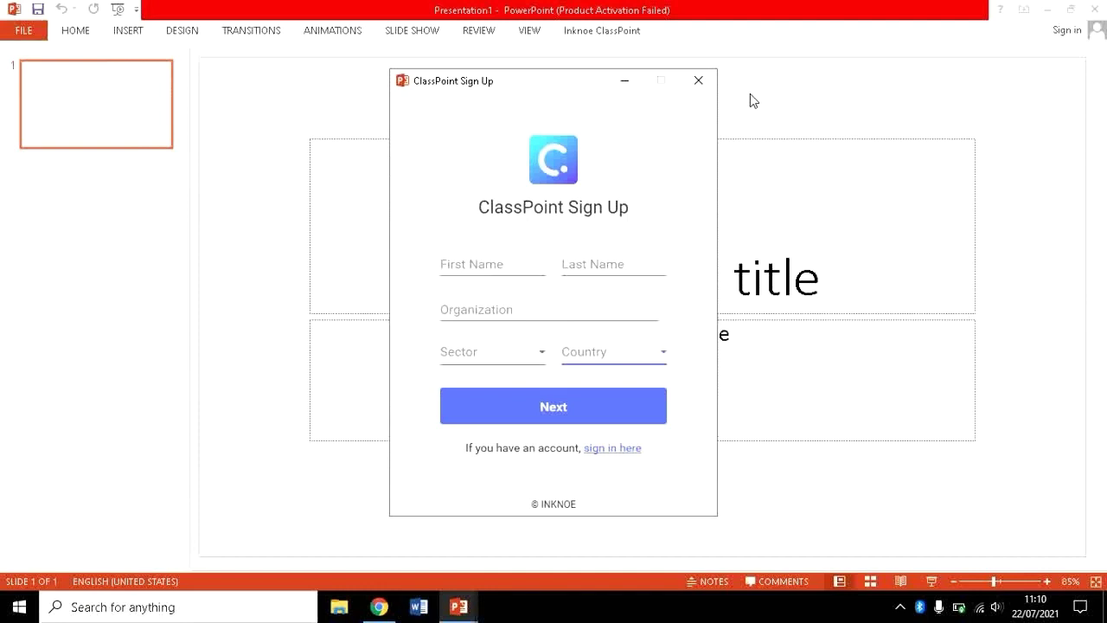
pyautogui.click(699, 81)
# Reopen the ClassPoint Sign In window and go to the password field.
pyautogui.click(605, 31)
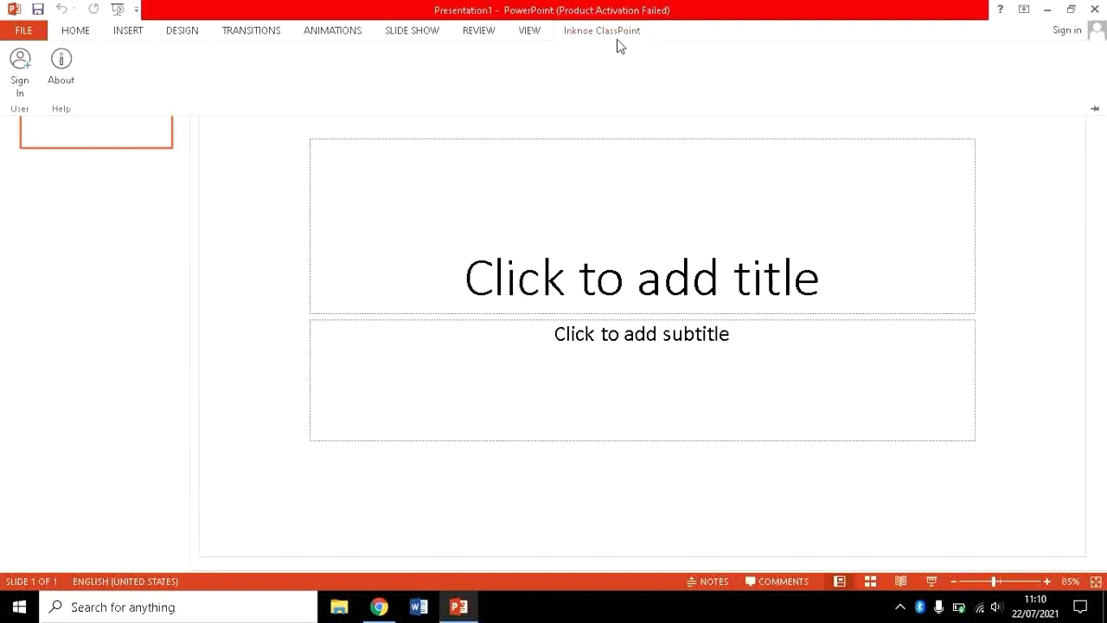
pyautogui.click(19, 68)
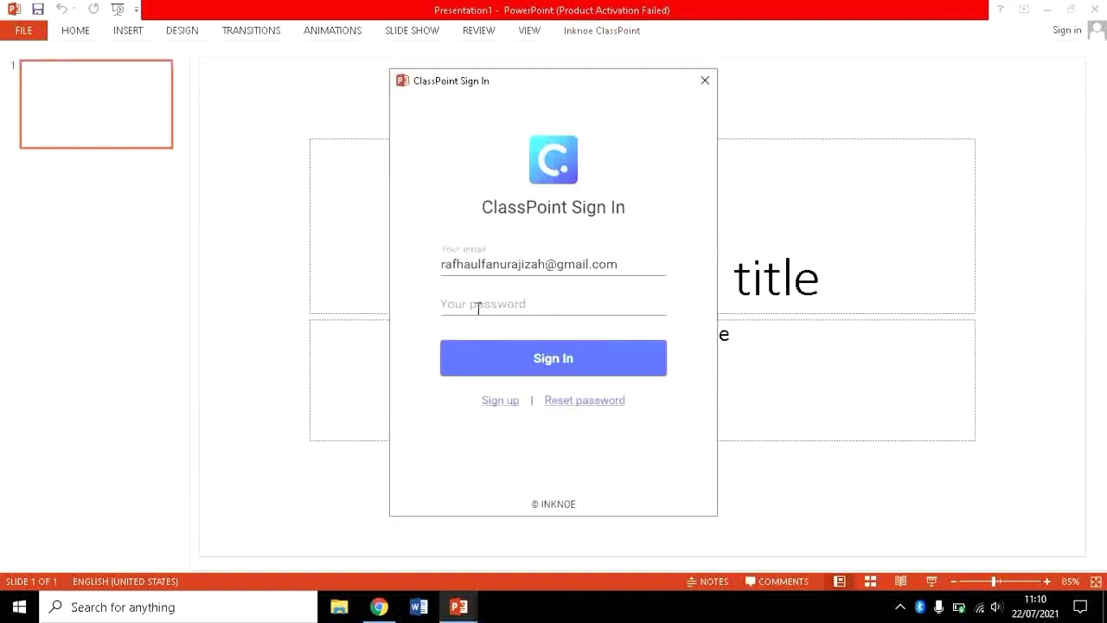
pyautogui.click(477, 309)
pyautogui.click(477, 305)
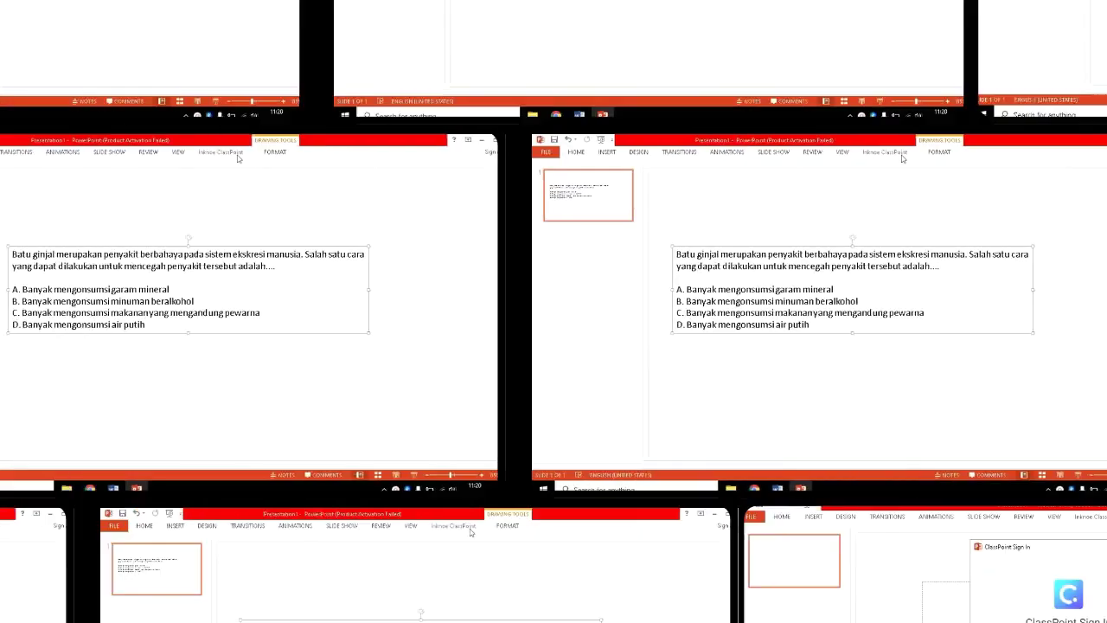
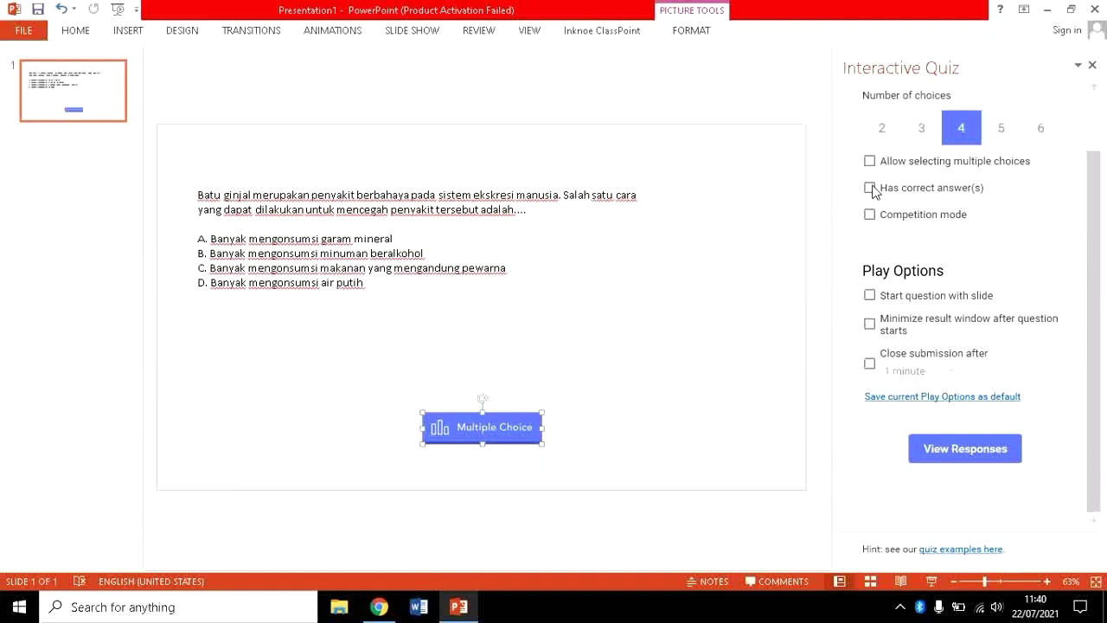
# Mark D as the correct answer for the kidney-stone question and enable competition mode.
pyautogui.click(870, 188)
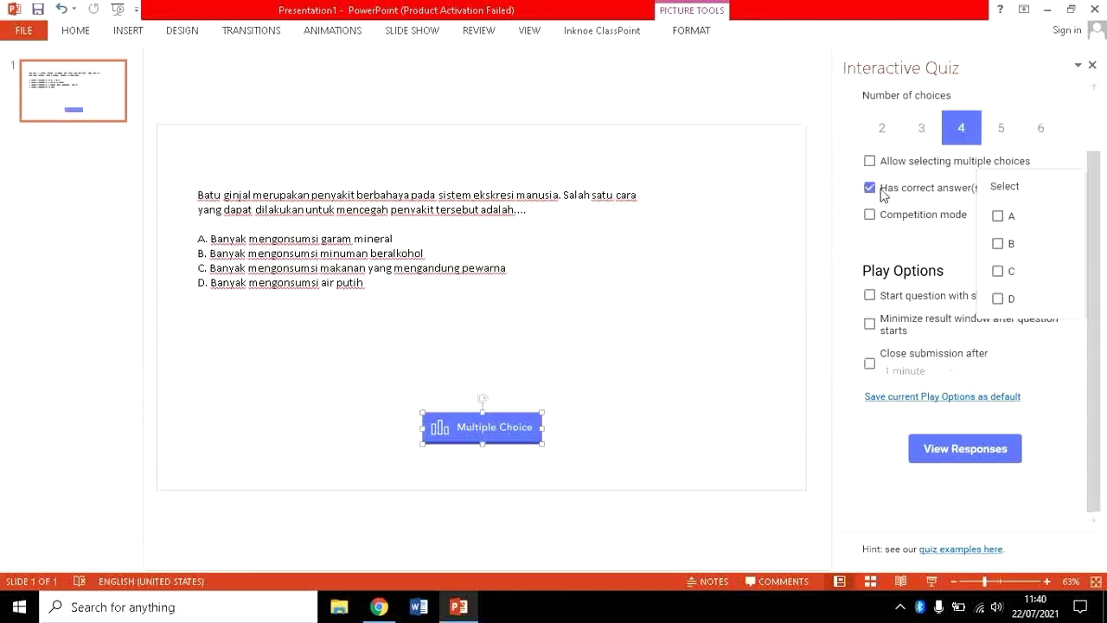
pyautogui.click(1005, 299)
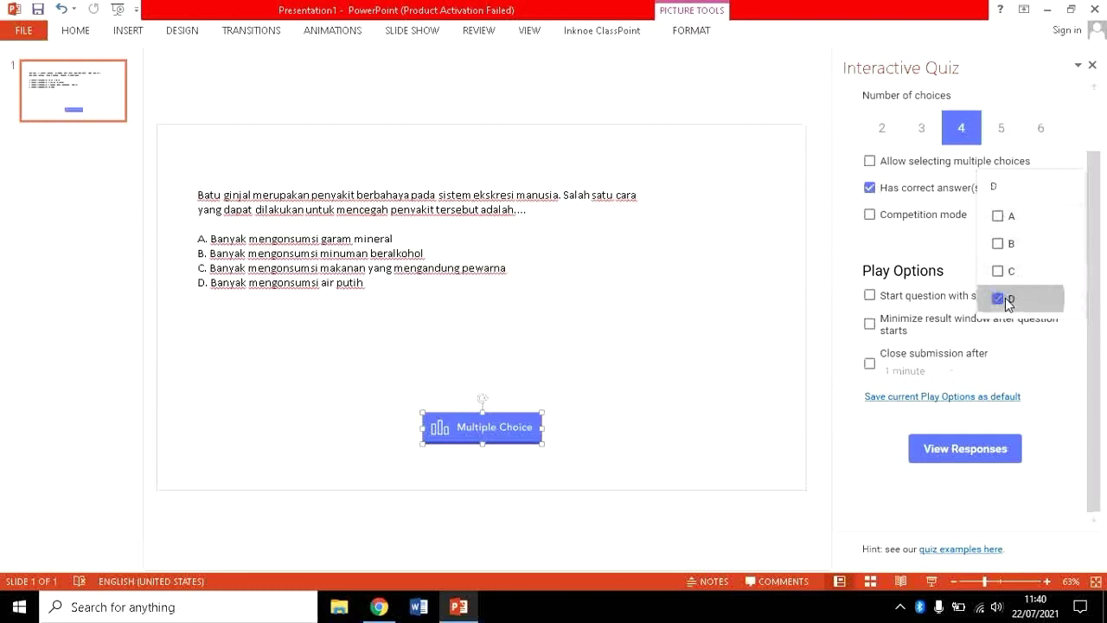
pyautogui.click(943, 252)
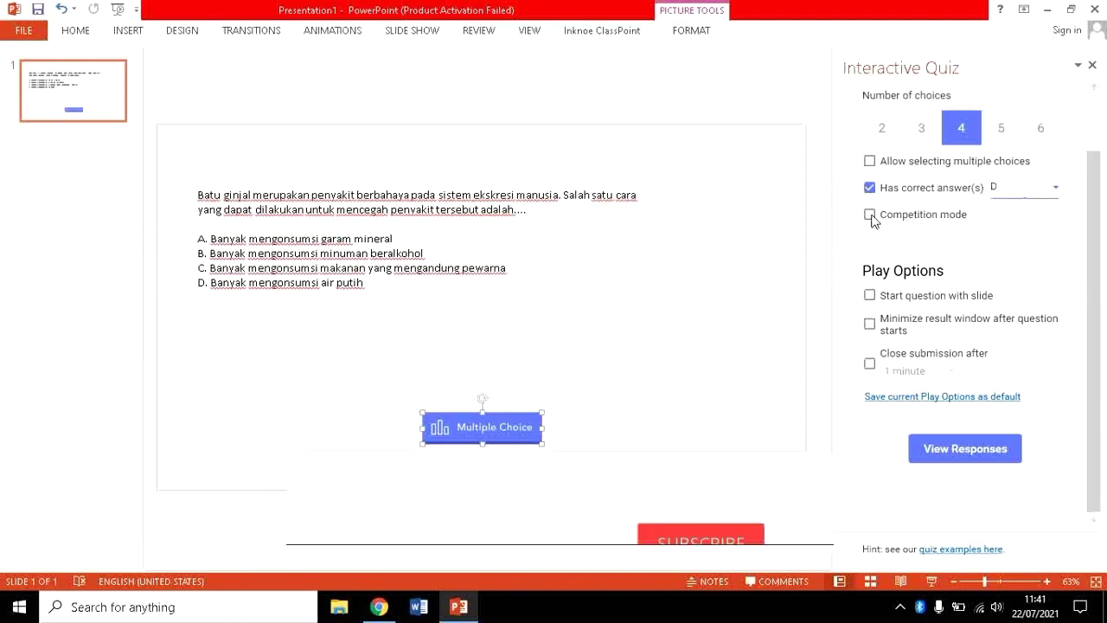
pyautogui.click(869, 214)
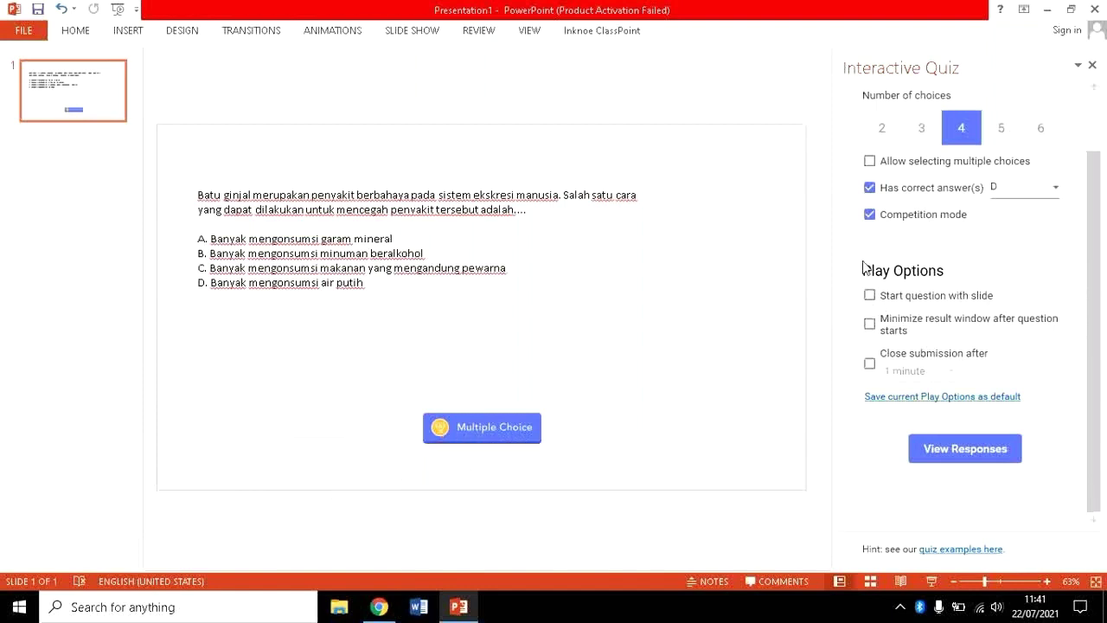
# Switch to the Inknoe ClassPoint ribbon tab to show its tools.
pyautogui.click(578, 35)
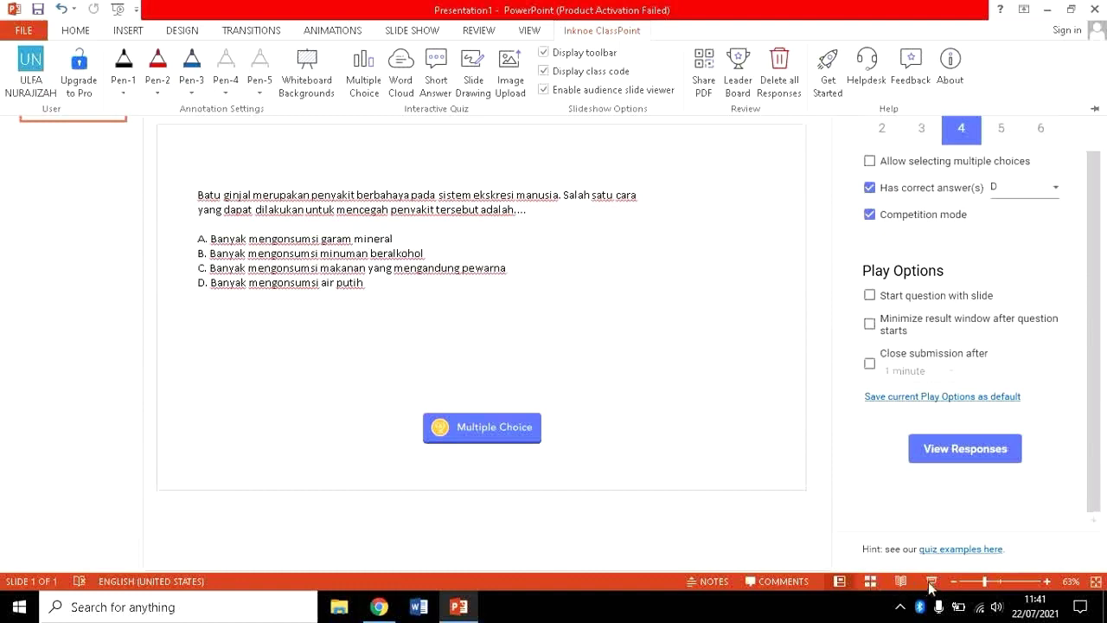
# Enable Start question with slide and launch the slideshow to test the live question.
pyautogui.click(870, 296)
pyautogui.click(870, 296)
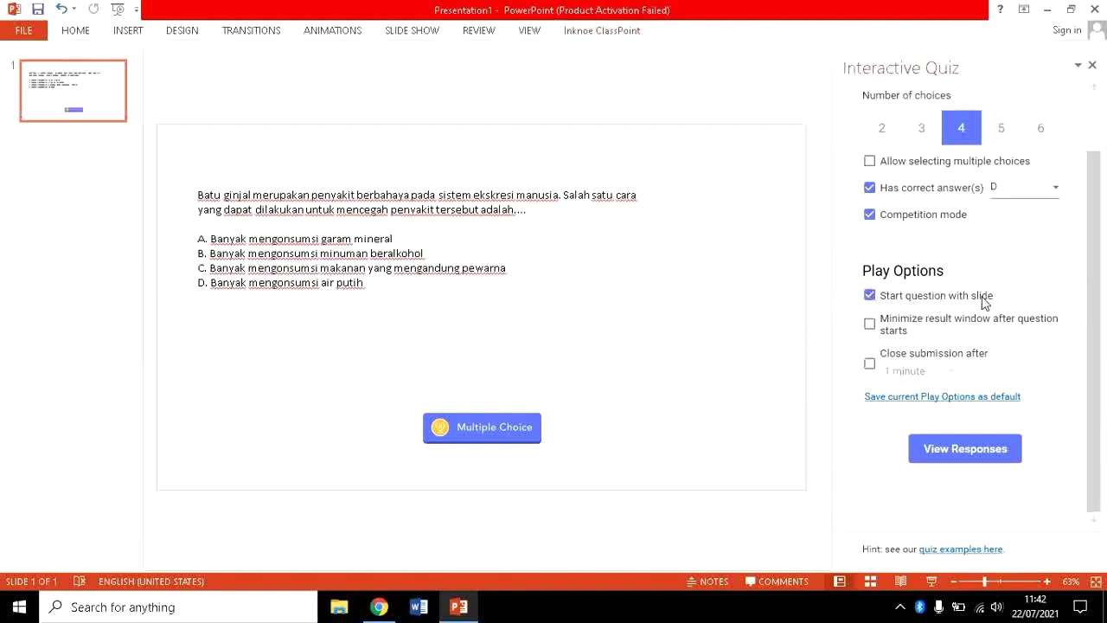
pyautogui.click(931, 582)
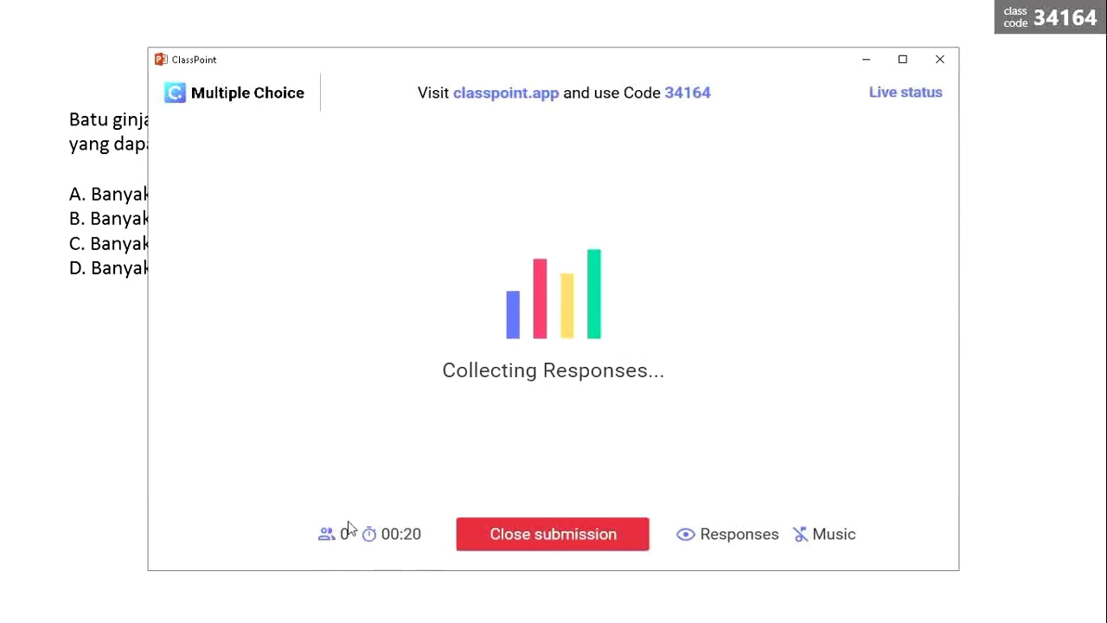
# Toggle the live responses chart, close the collecting-responses window and exit the slideshow.
pyautogui.click(706, 536)
pyautogui.click(705, 543)
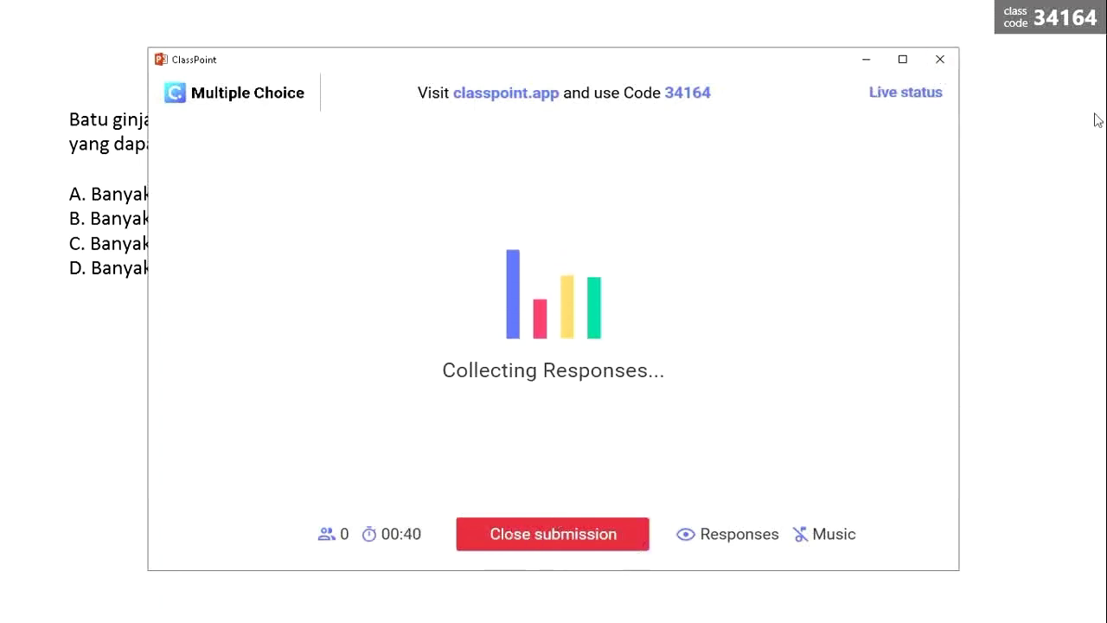
pyautogui.click(941, 61)
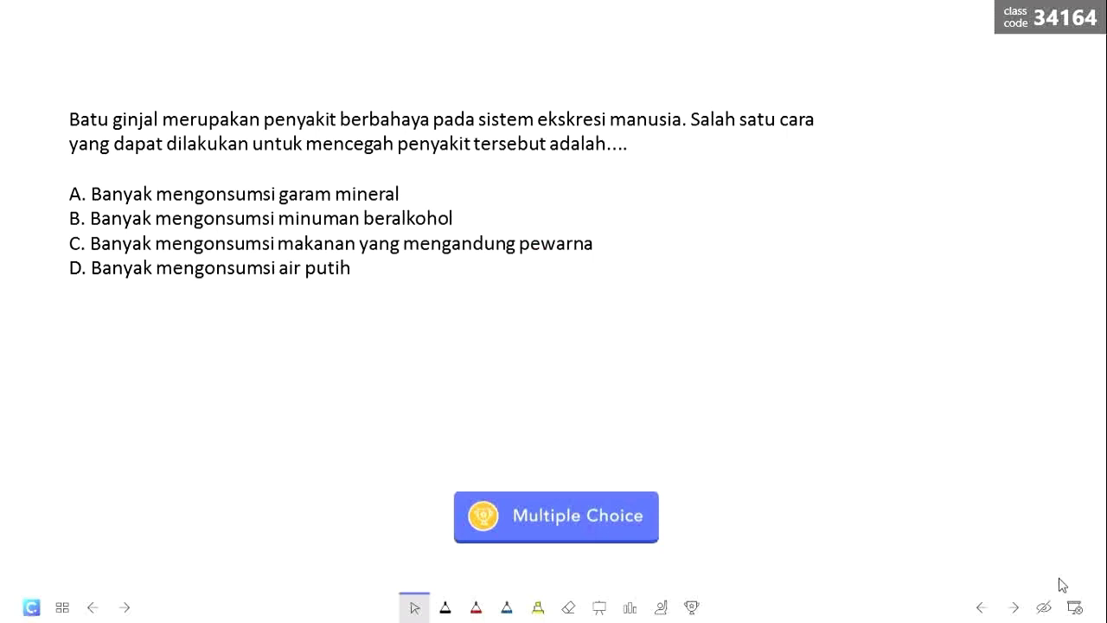
pyautogui.click(1074, 607)
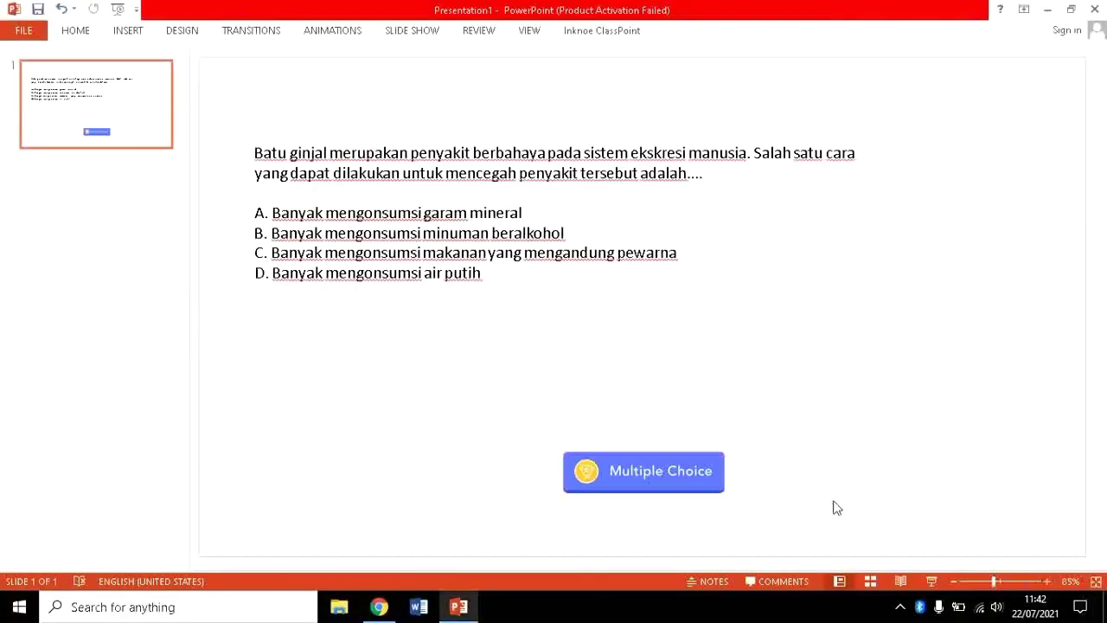
# Test the Multiple Choice question in the slideshow again, then reopen its Interactive Quiz settings.
pyautogui.click(666, 467)
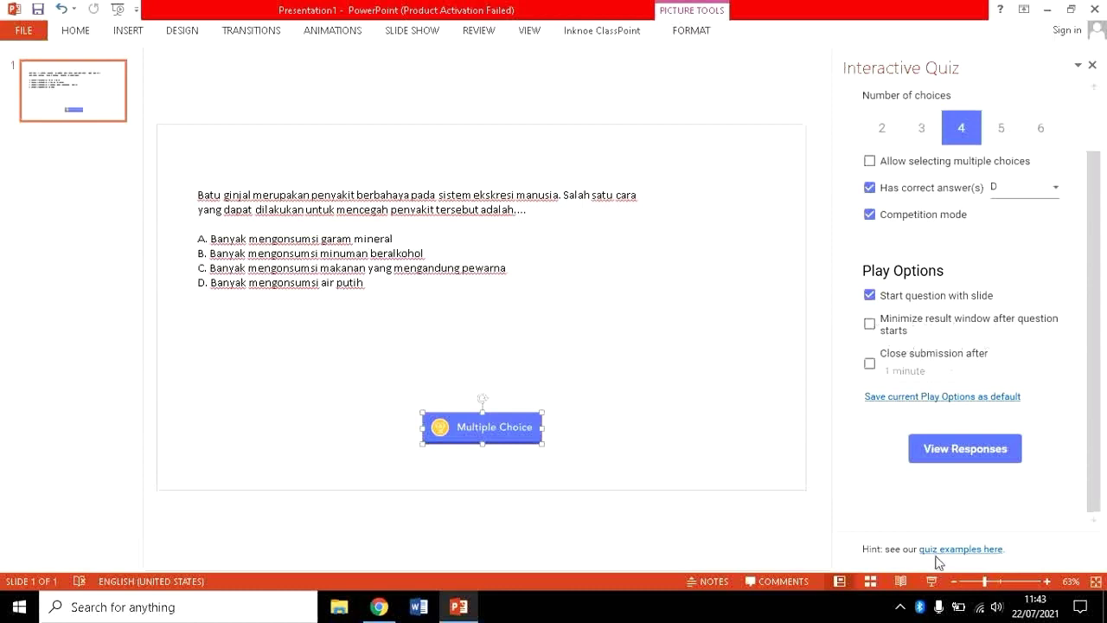
pyautogui.click(930, 582)
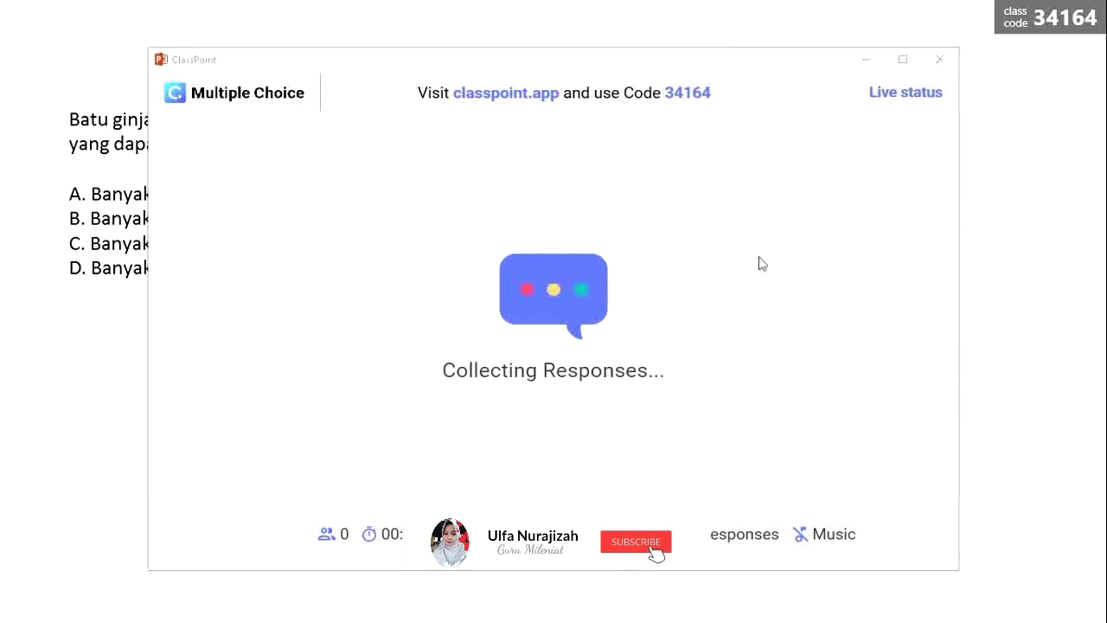
pyautogui.click(939, 60)
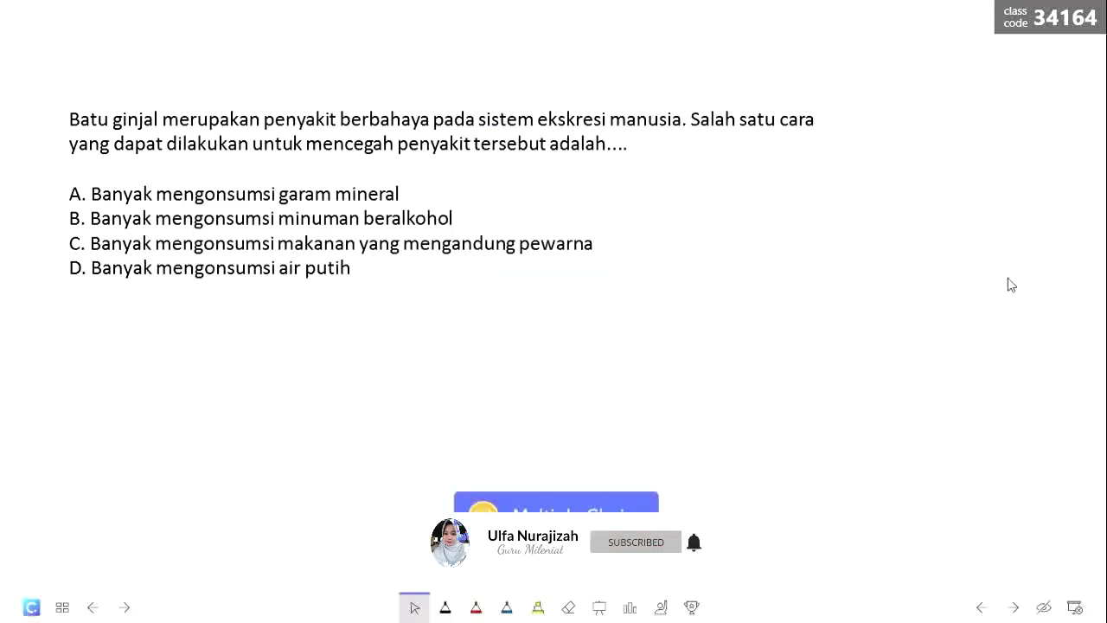
pyautogui.press('Escape')
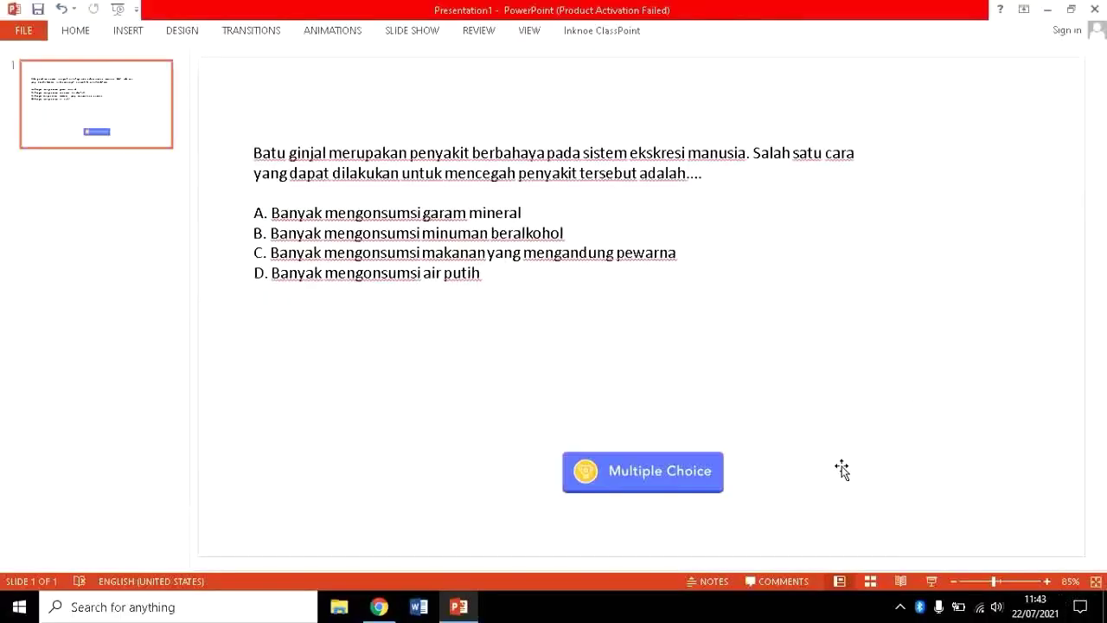
pyautogui.click(579, 33)
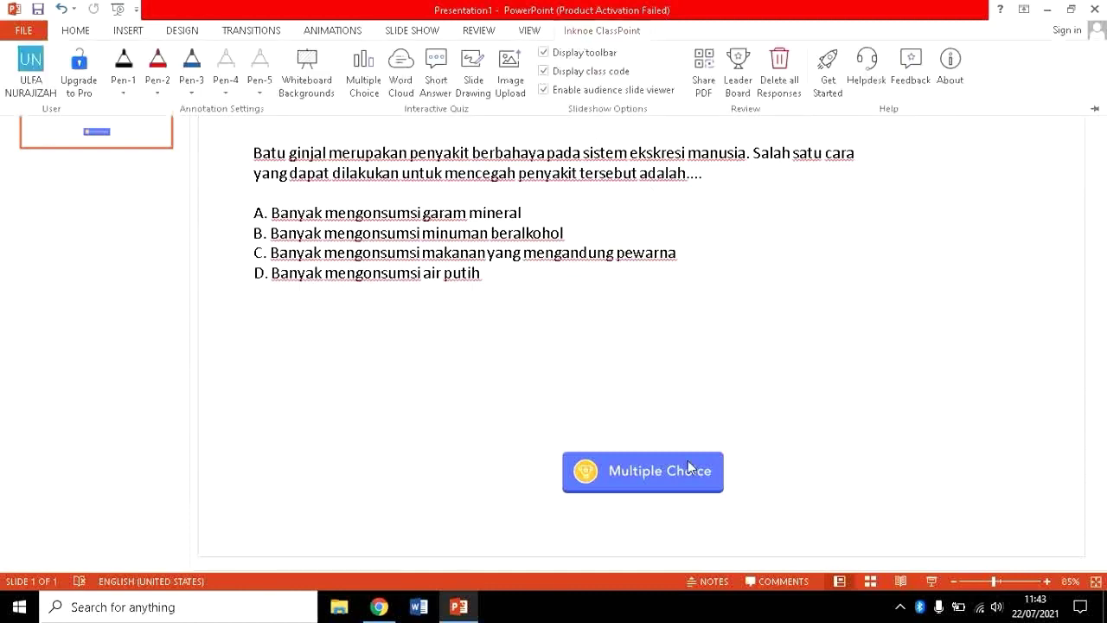
pyautogui.click(654, 467)
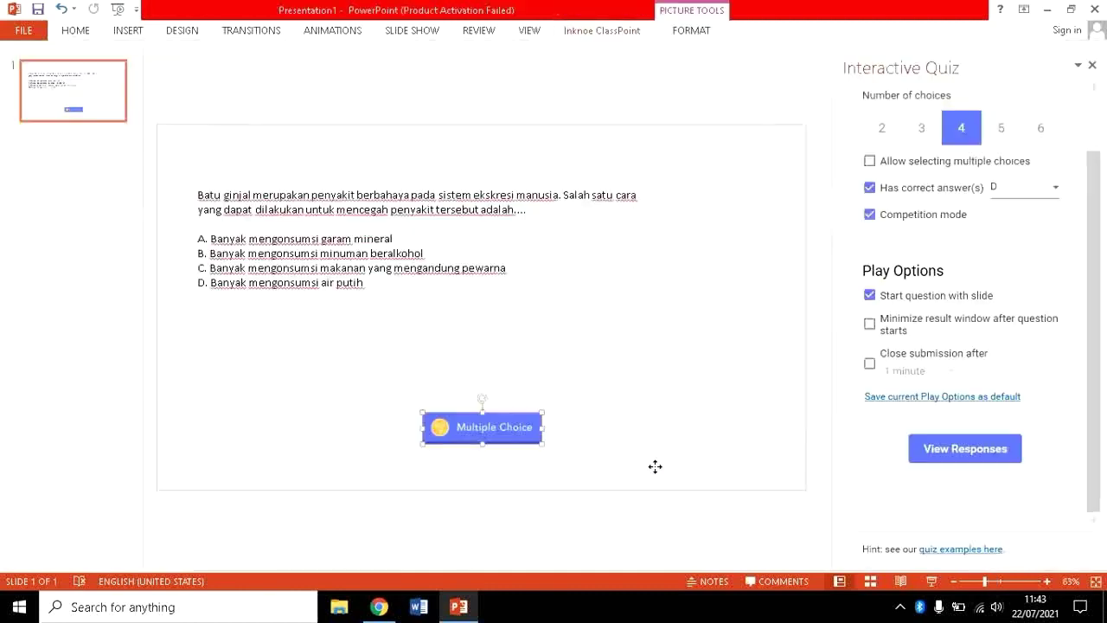
# Enable Minimize result window after question starts and check it in a slideshow run.
pyautogui.click(870, 325)
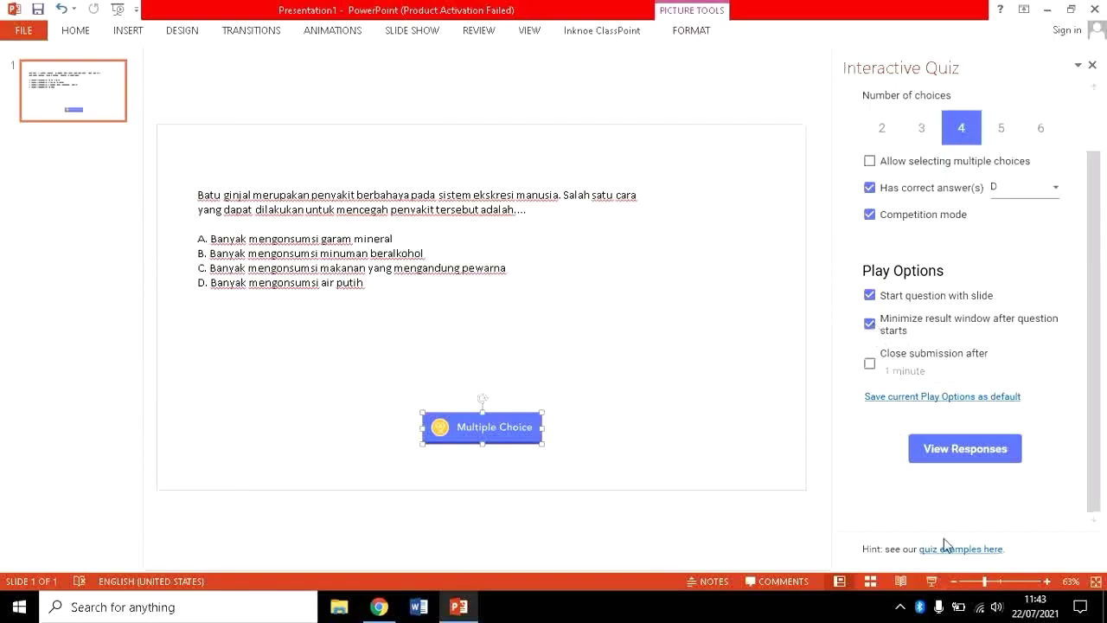
pyautogui.click(930, 581)
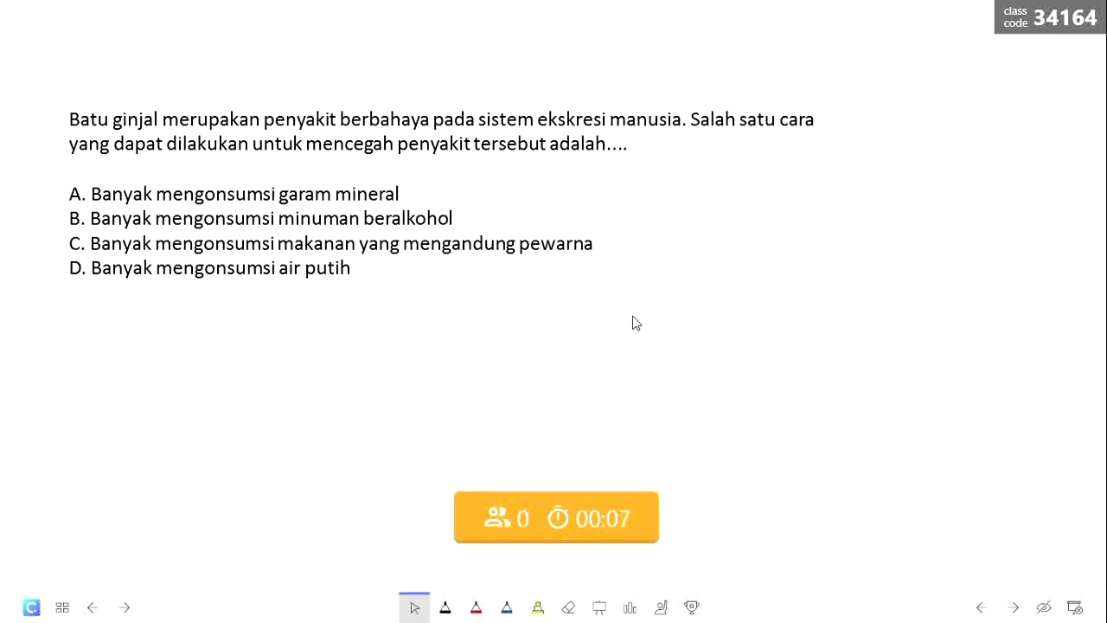
pyautogui.click(1074, 608)
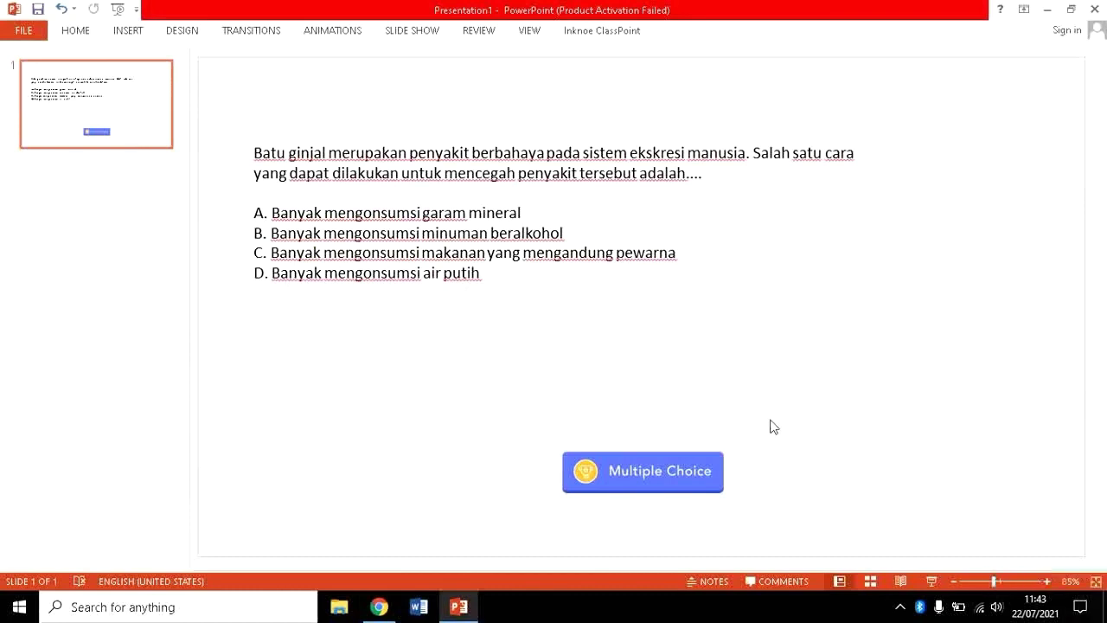
# Set the question to close submissions after 1 minute, then view its saved responses.
pyautogui.click(661, 456)
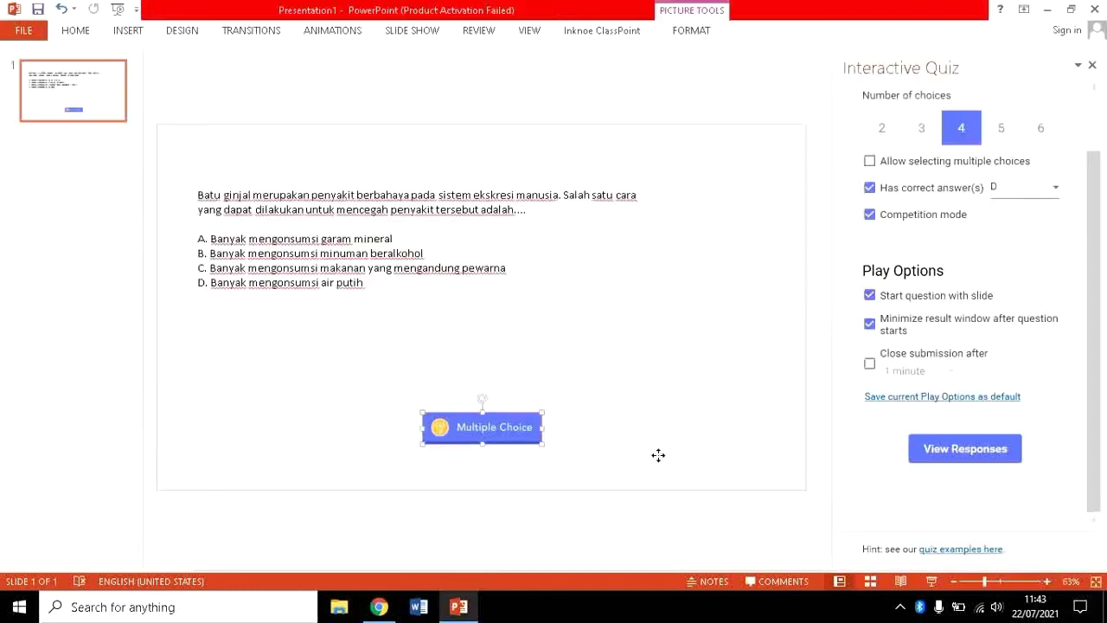
pyautogui.click(870, 364)
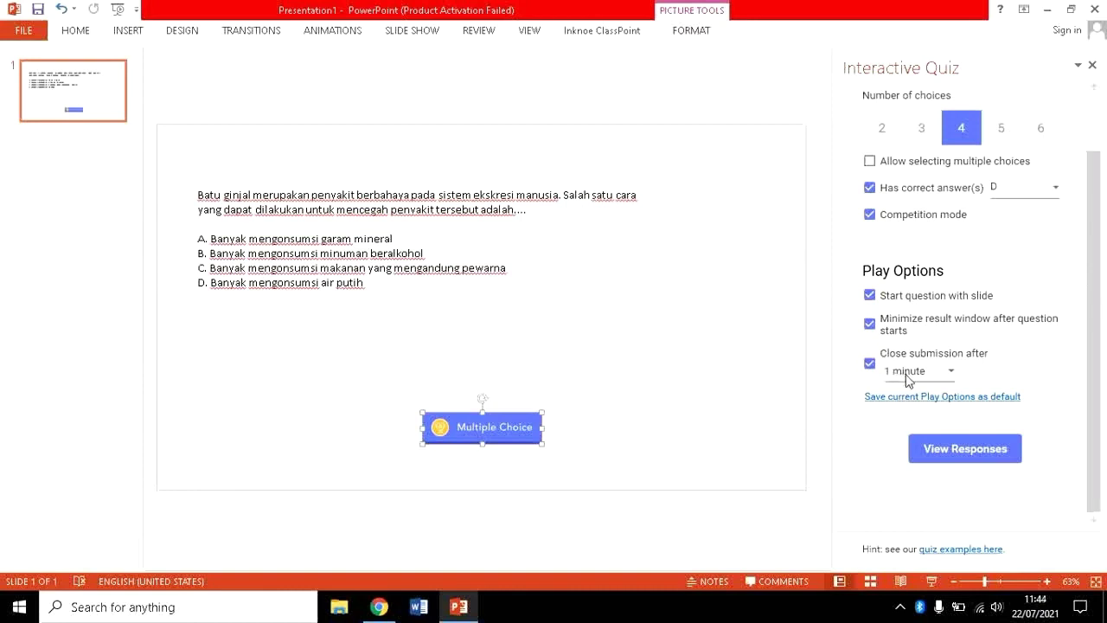
pyautogui.click(906, 374)
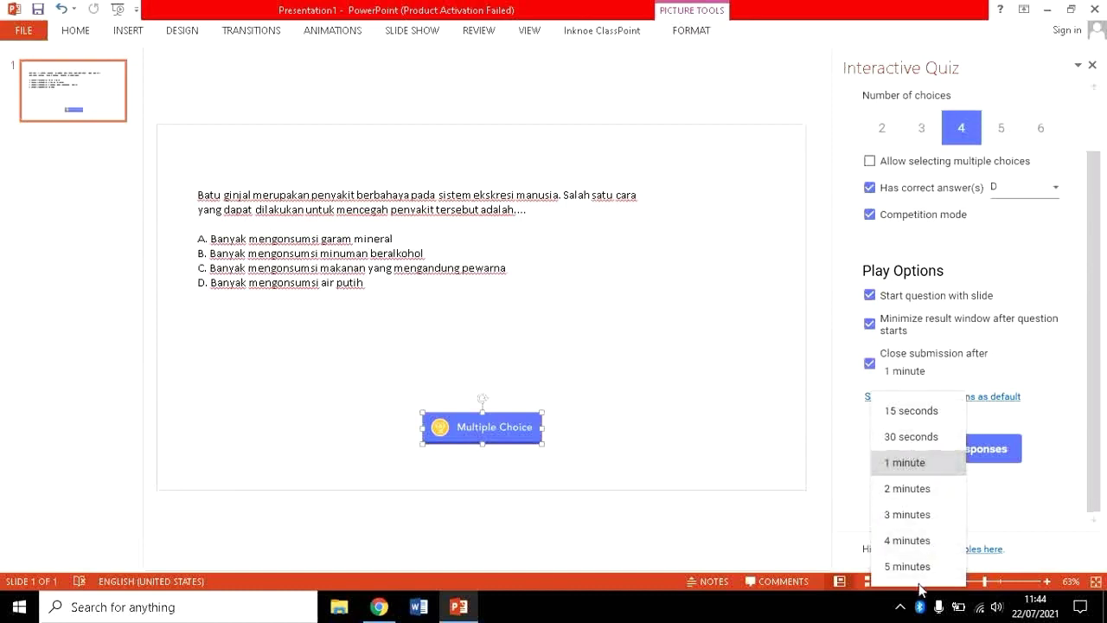
pyautogui.click(788, 412)
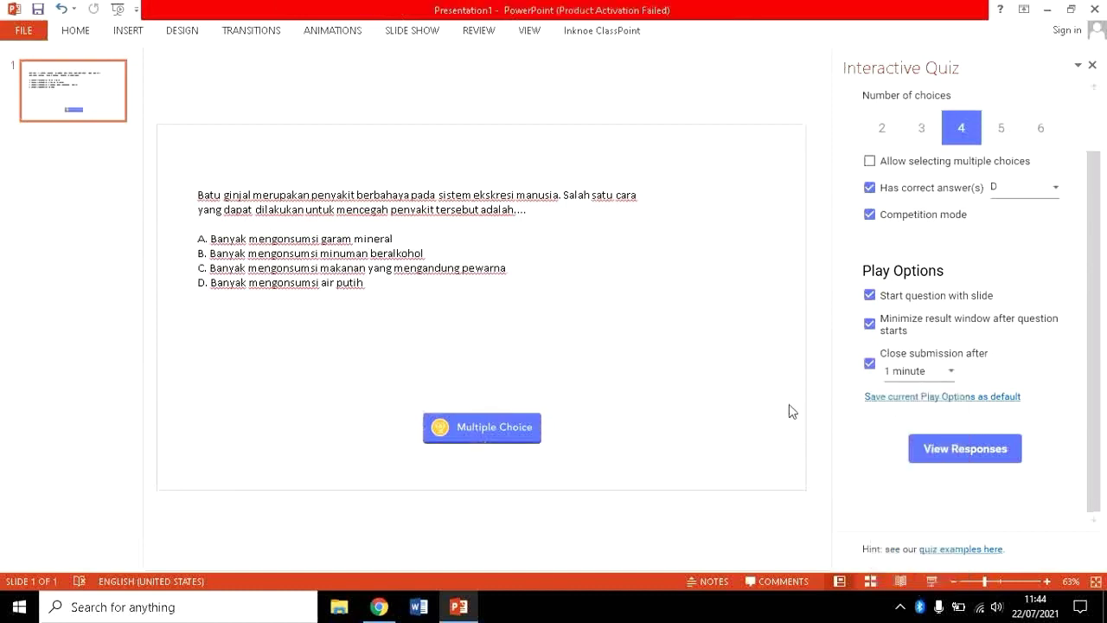
pyautogui.click(930, 451)
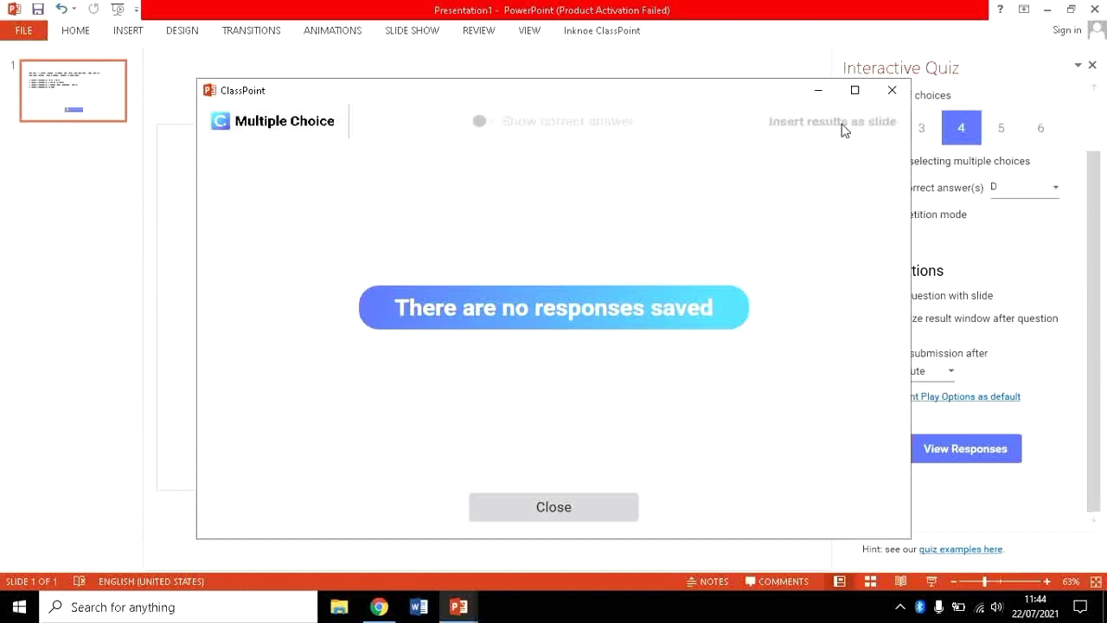
# Close the empty responses window and switch to the Inknoe ClassPoint ribbon tab.
pyautogui.click(892, 91)
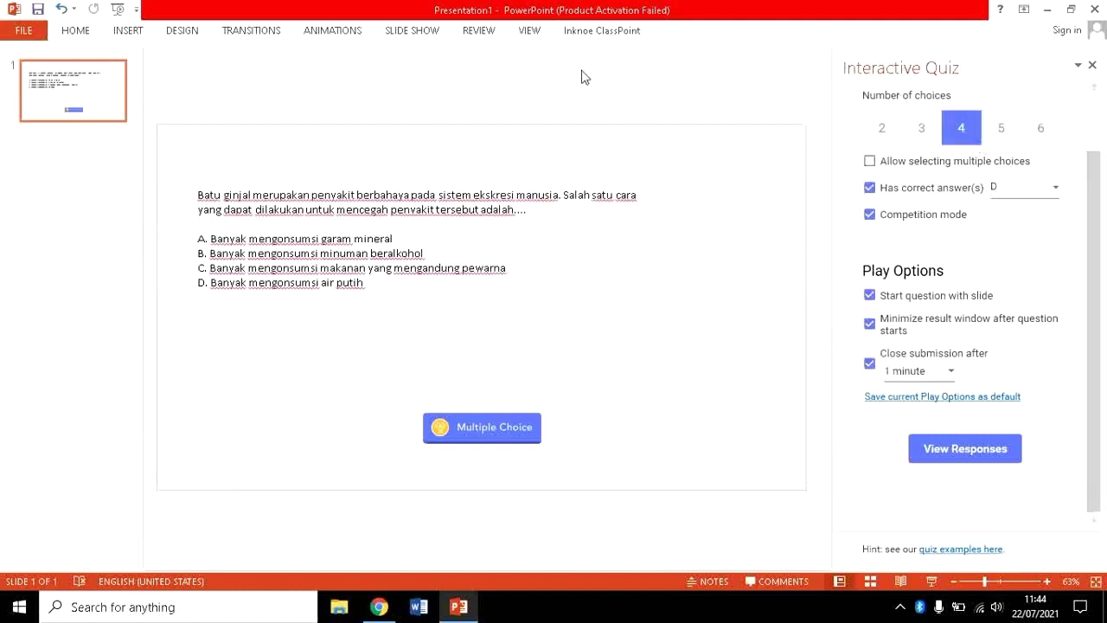
pyautogui.click(593, 34)
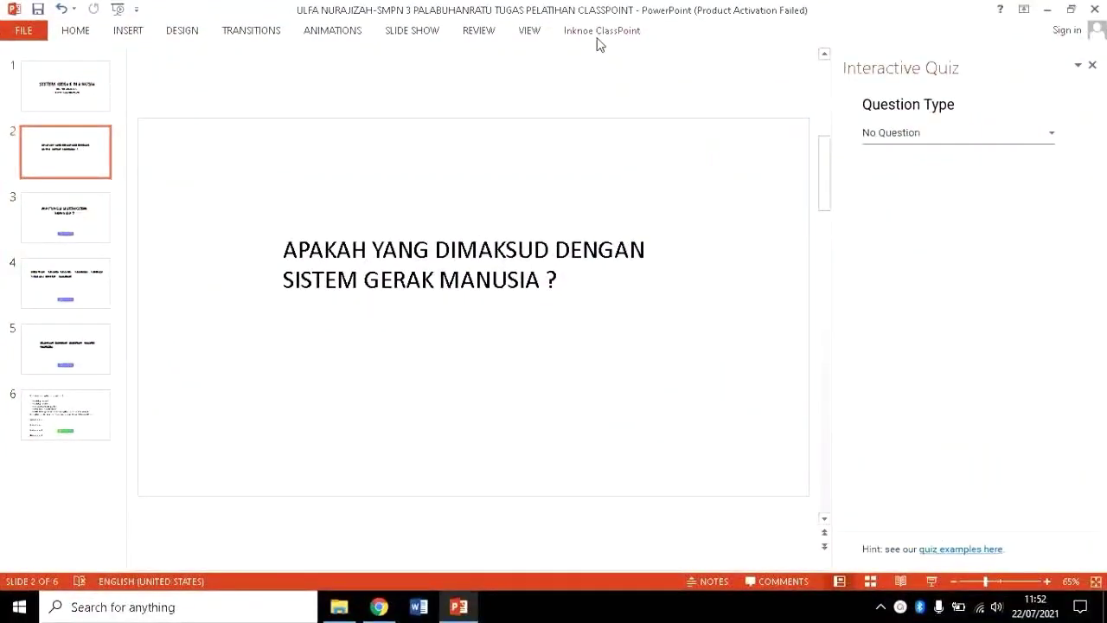
pyautogui.click(598, 37)
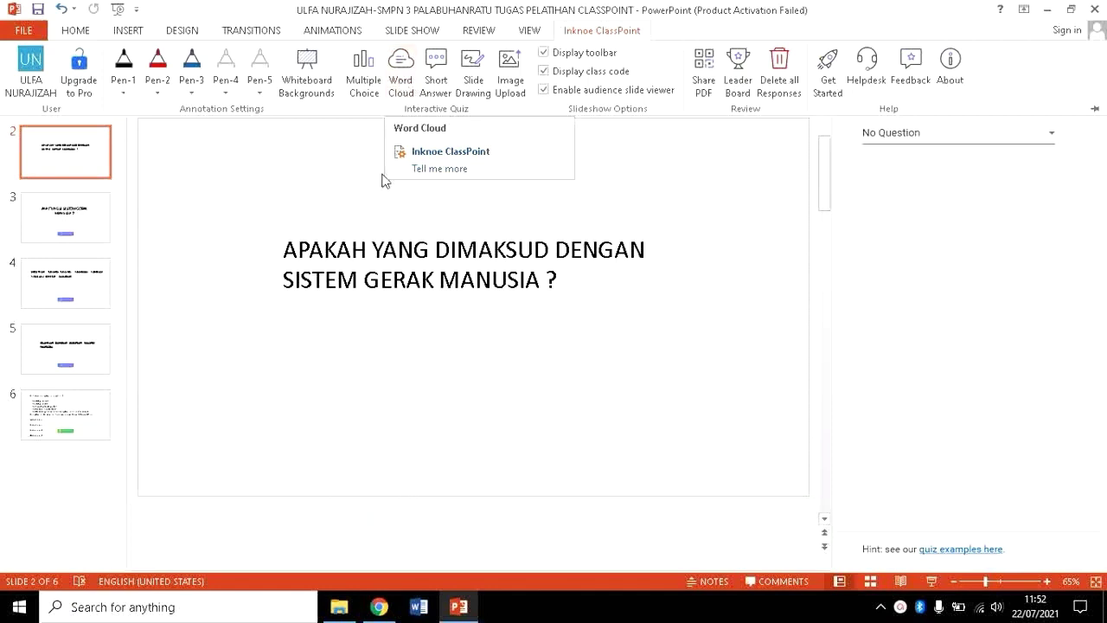
pyautogui.click(381, 240)
pyautogui.click(382, 240)
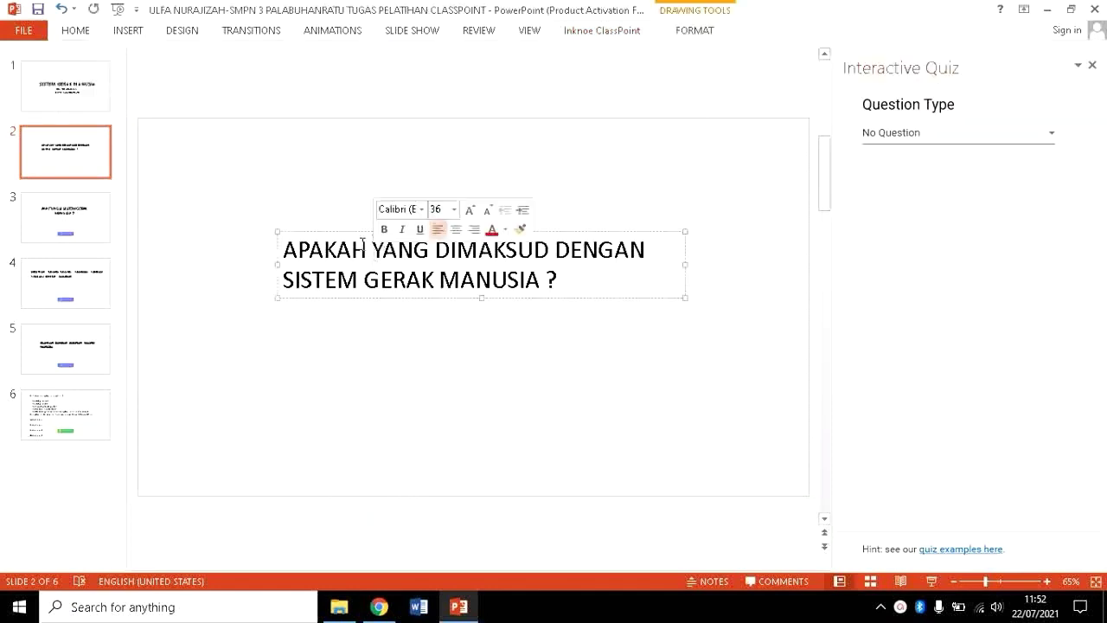
pyautogui.click(584, 33)
# Add a Word Cloud question to slide 2 limited to 1 submission per participant.
pyautogui.click(400, 80)
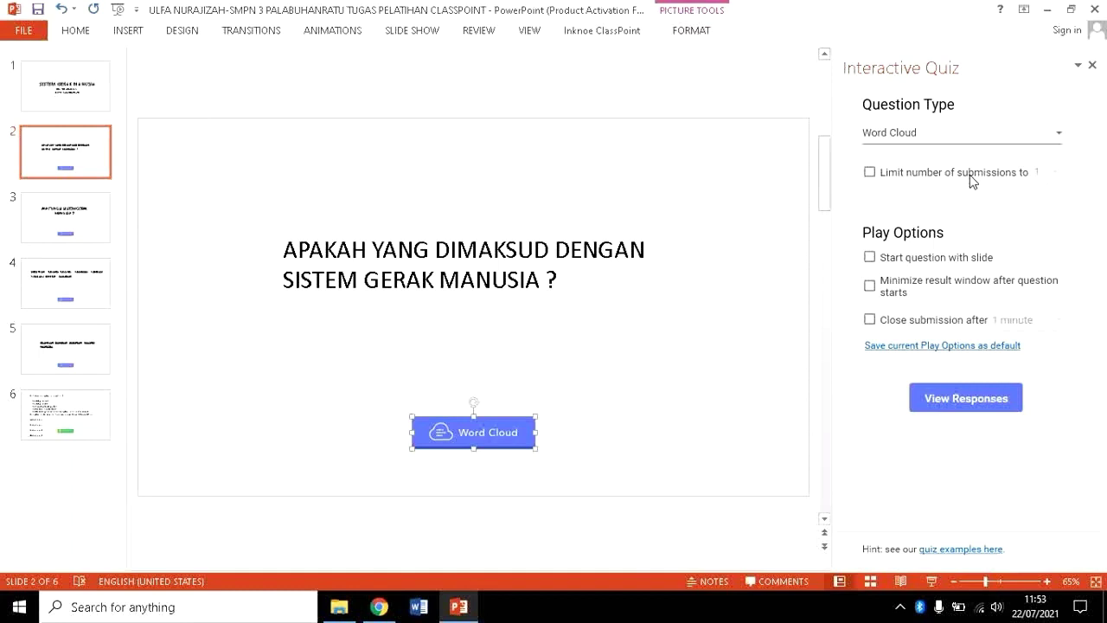
pyautogui.click(869, 173)
pyautogui.click(1054, 172)
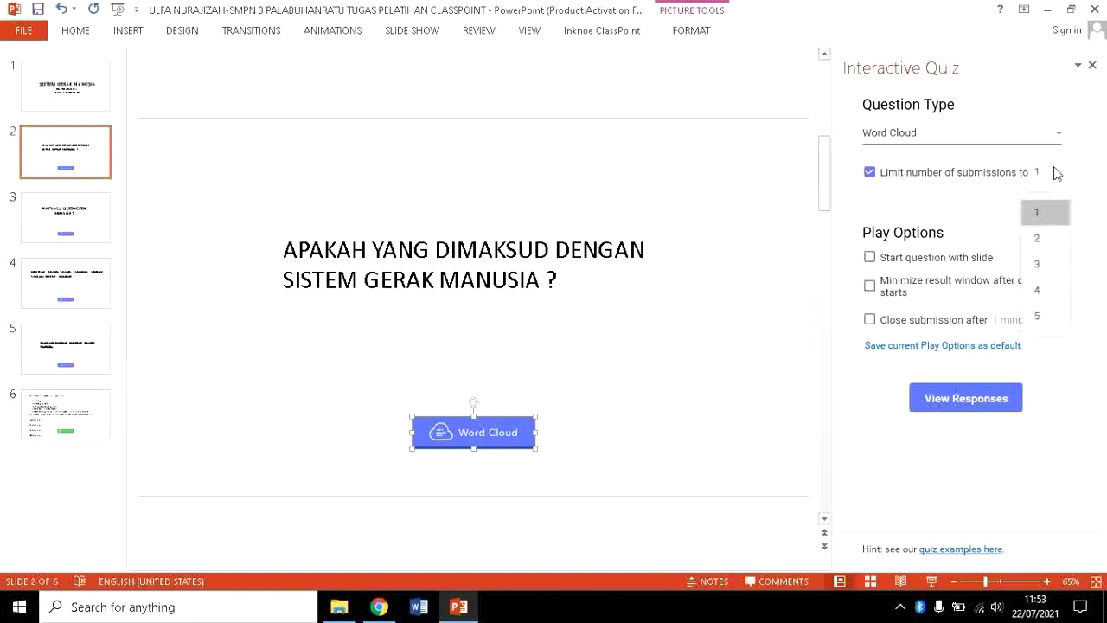
pyautogui.click(1046, 215)
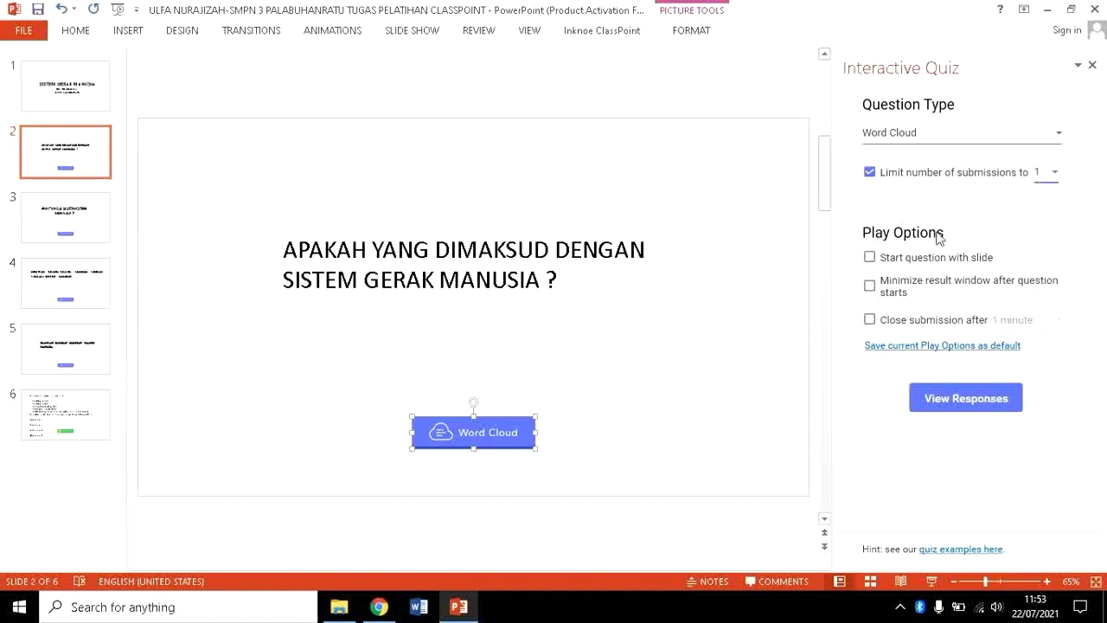
# Make the Word Cloud start with the slide and close submissions after 5 minutes.
pyautogui.click(870, 258)
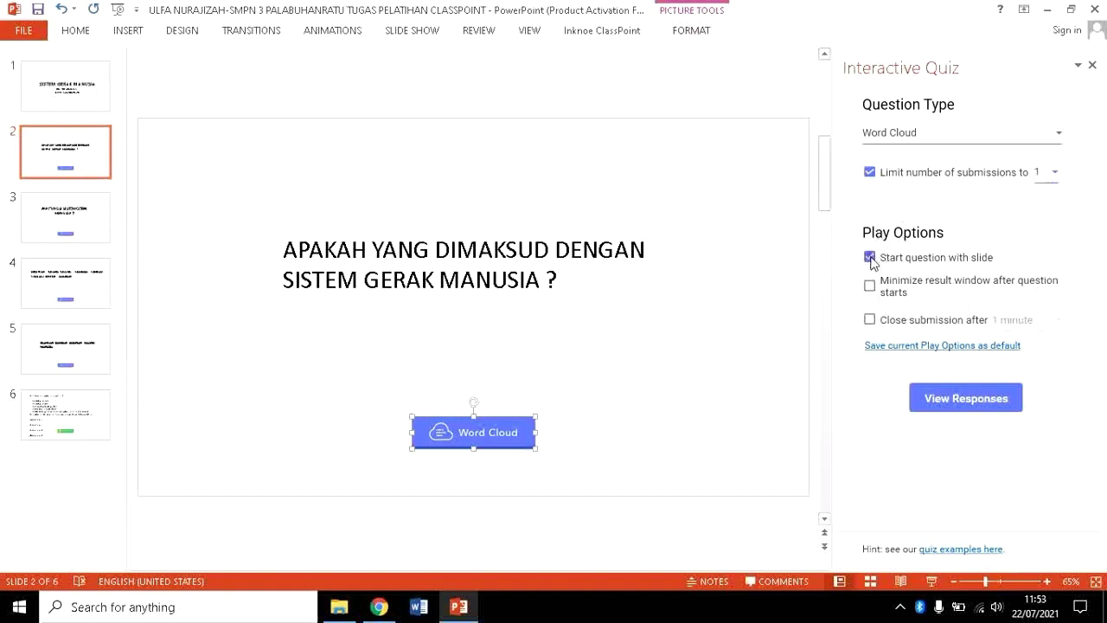
pyautogui.click(869, 320)
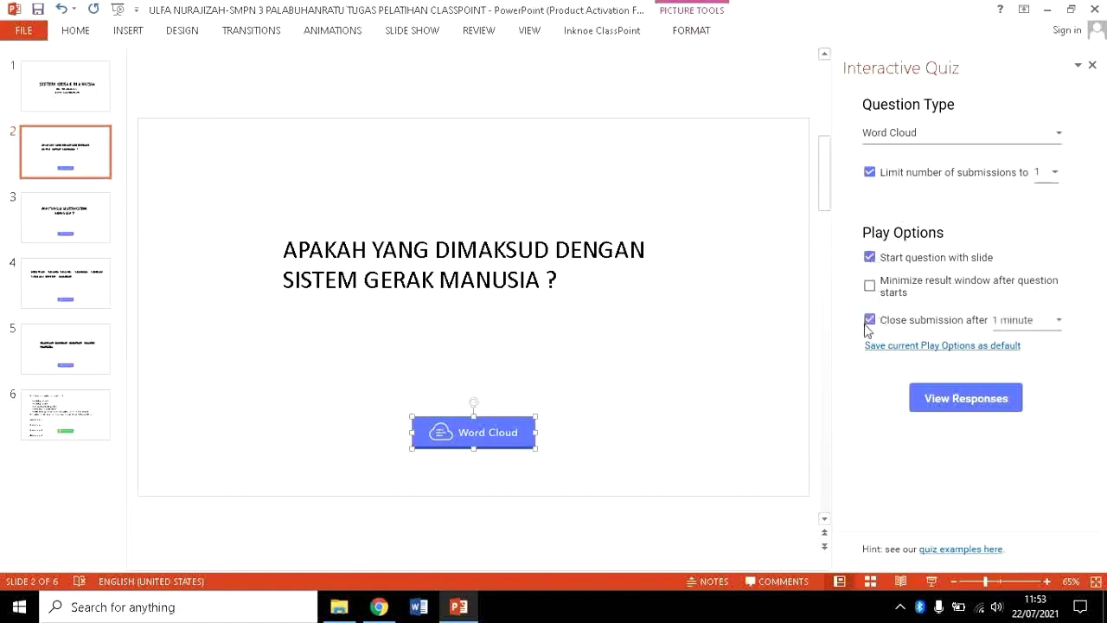
pyautogui.click(1055, 324)
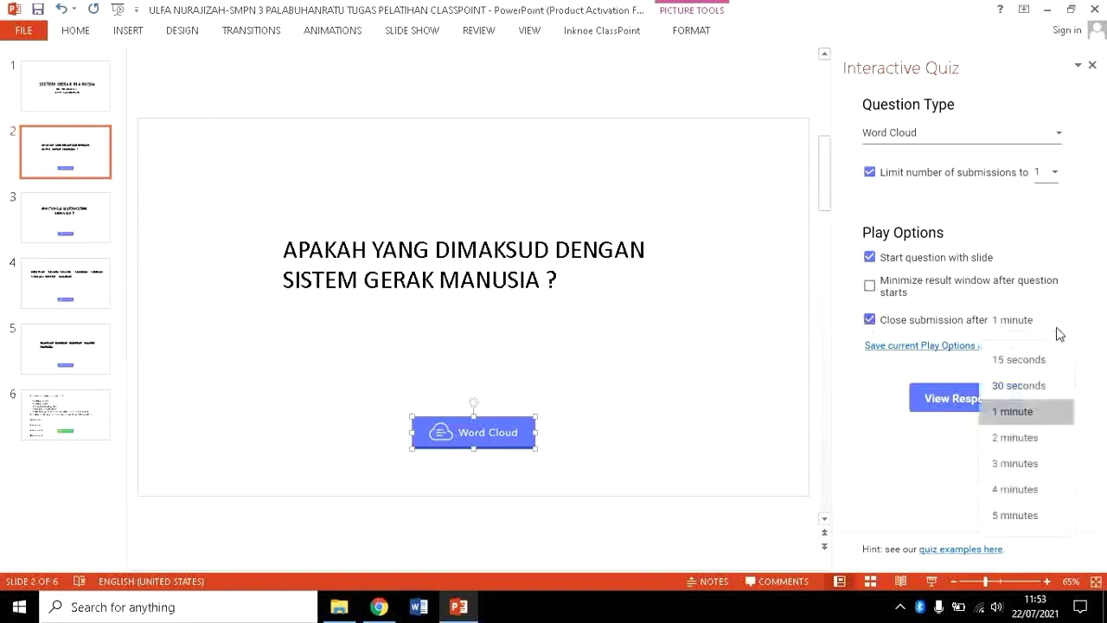
pyautogui.click(1015, 516)
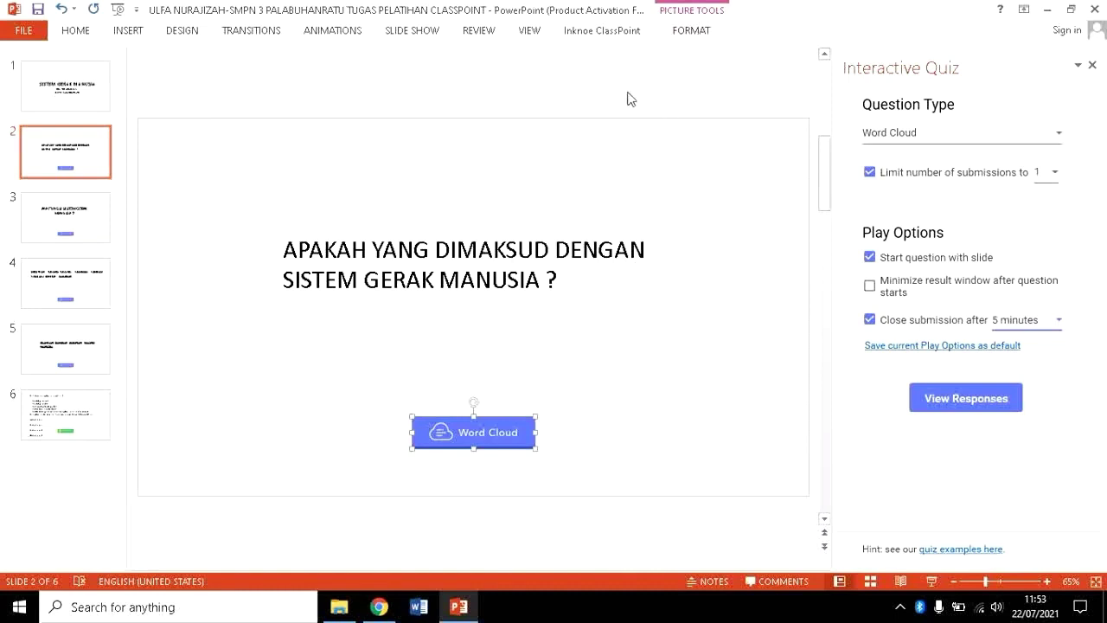
pyautogui.click(617, 35)
# Select slide 3 and bring up its Short Answer question's ClassPoint settings.
pyautogui.click(60, 216)
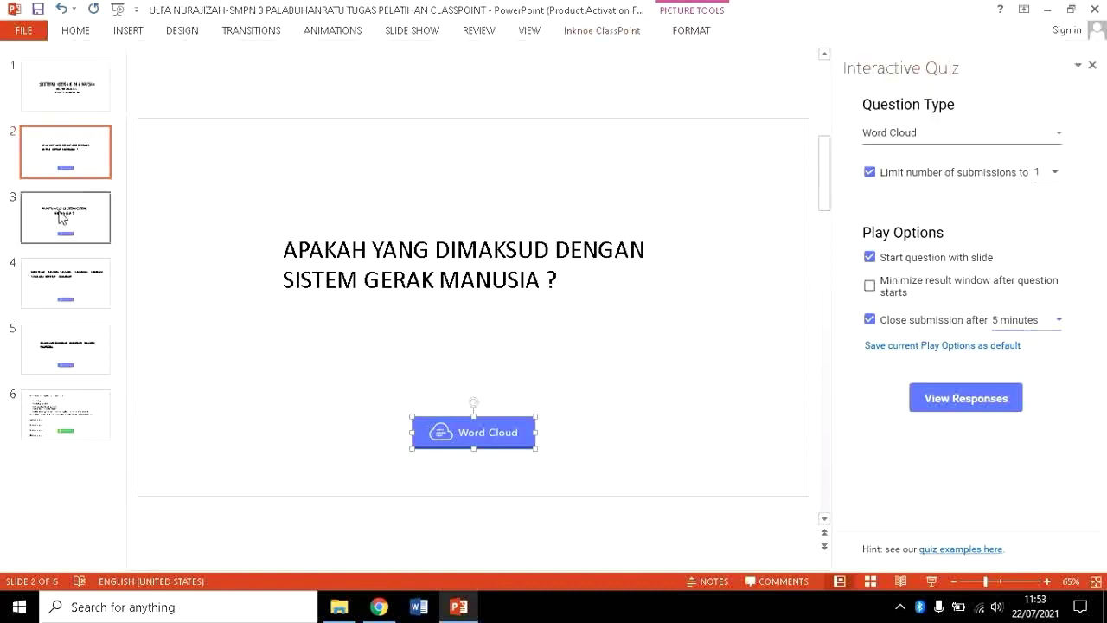
pyautogui.click(61, 216)
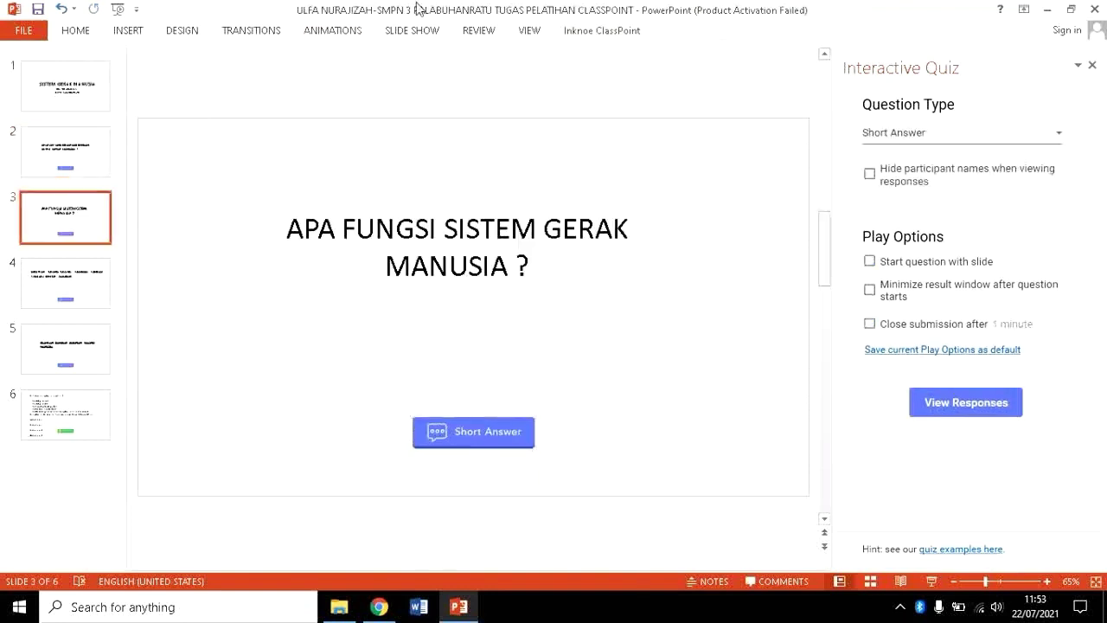
pyautogui.click(626, 28)
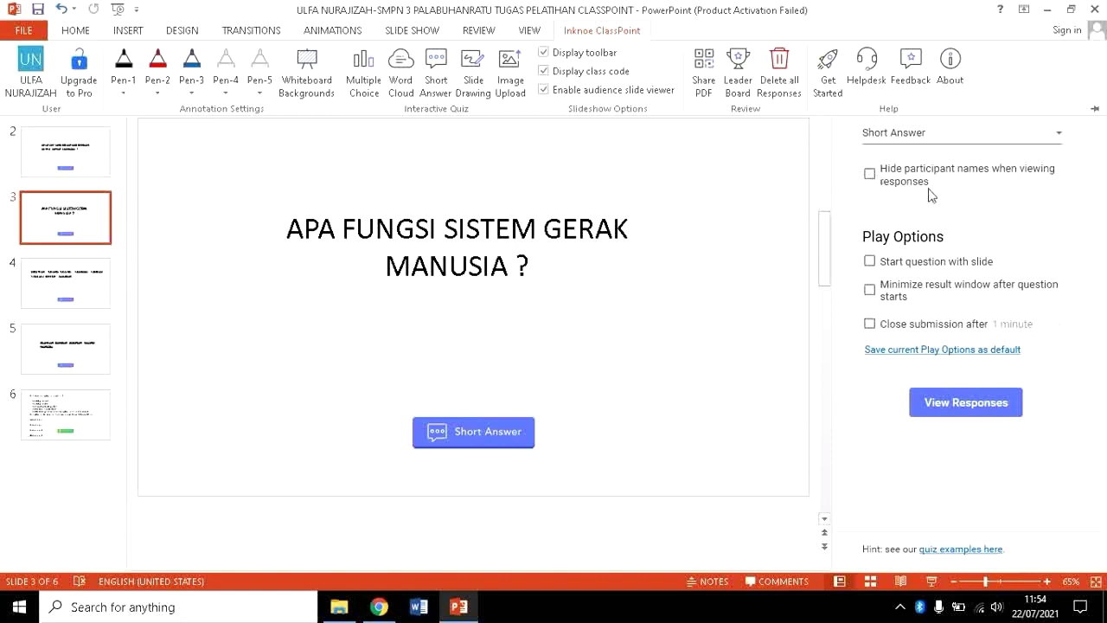
# Start the Short Answer with the slide and close submissions after 5 minutes, then open slide 4.
pyautogui.click(868, 259)
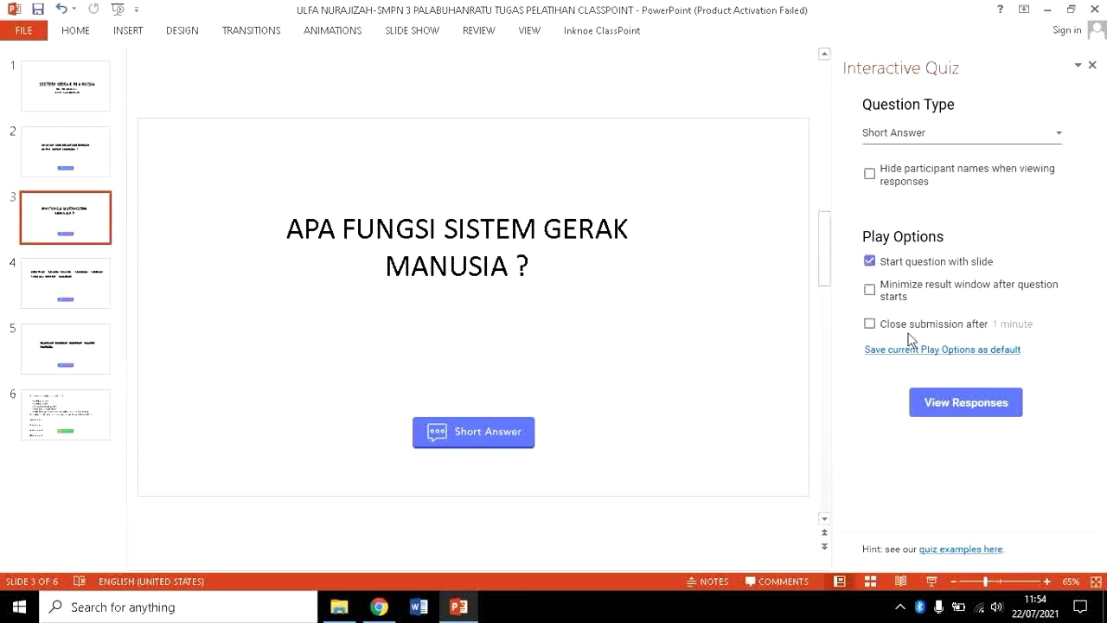
pyautogui.click(870, 324)
pyautogui.click(1038, 323)
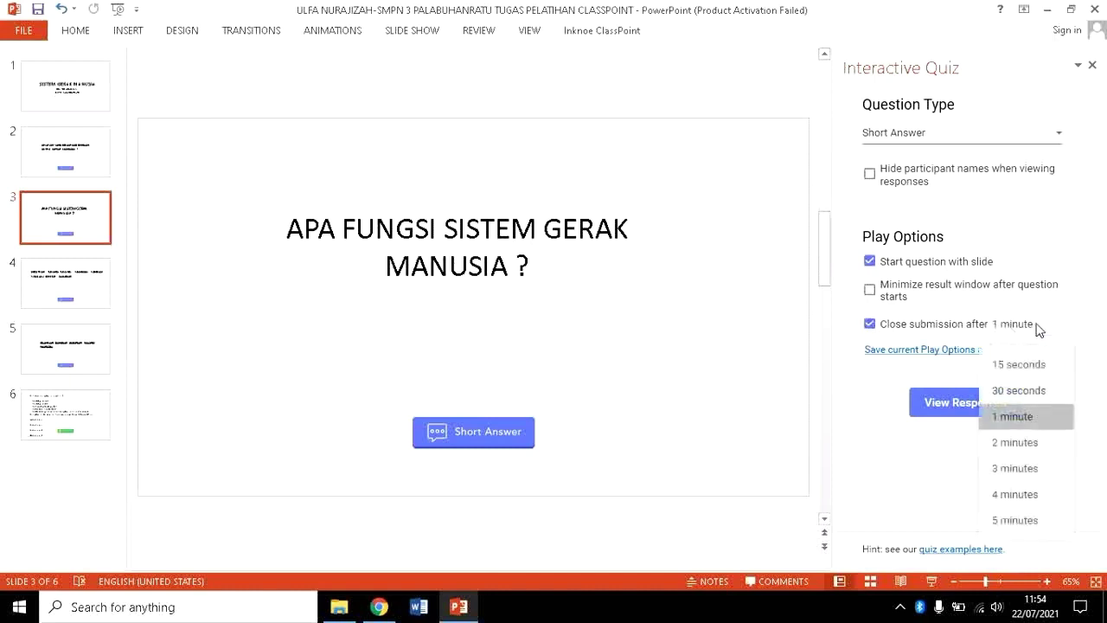
pyautogui.click(1015, 520)
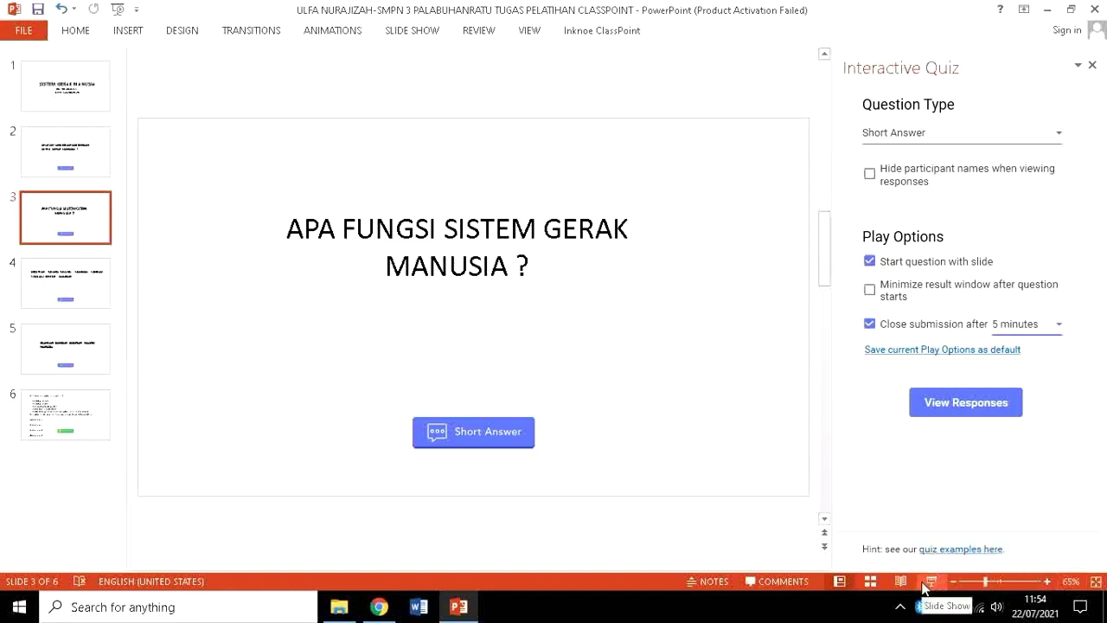
pyautogui.click(76, 286)
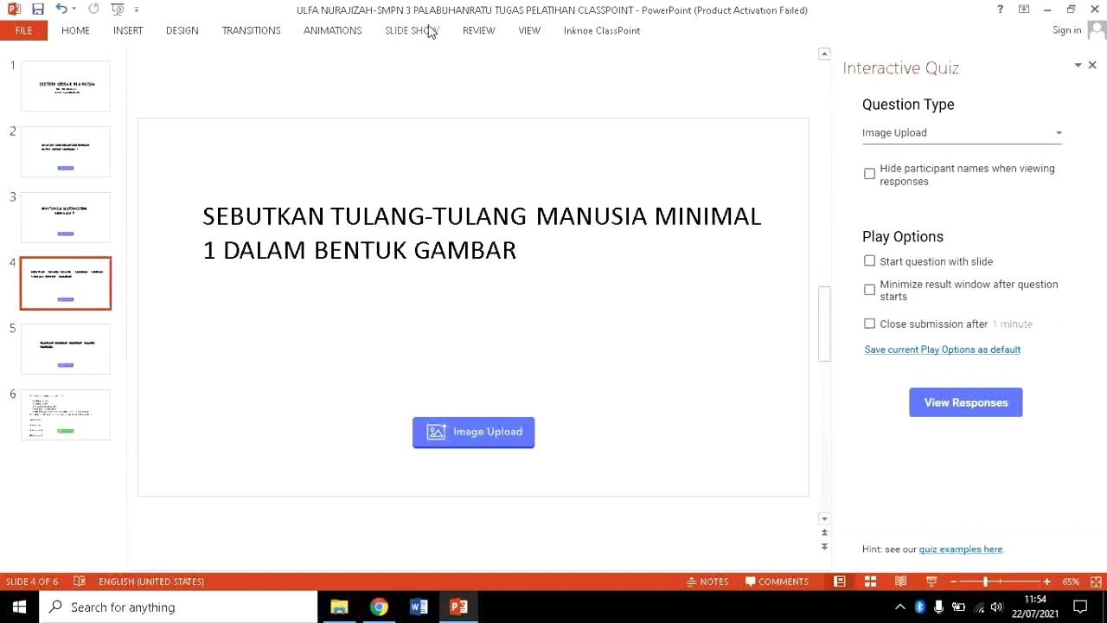
# Set slide 4's Image Upload question to start with the slide and close submissions after 5 minutes.
pyautogui.click(566, 32)
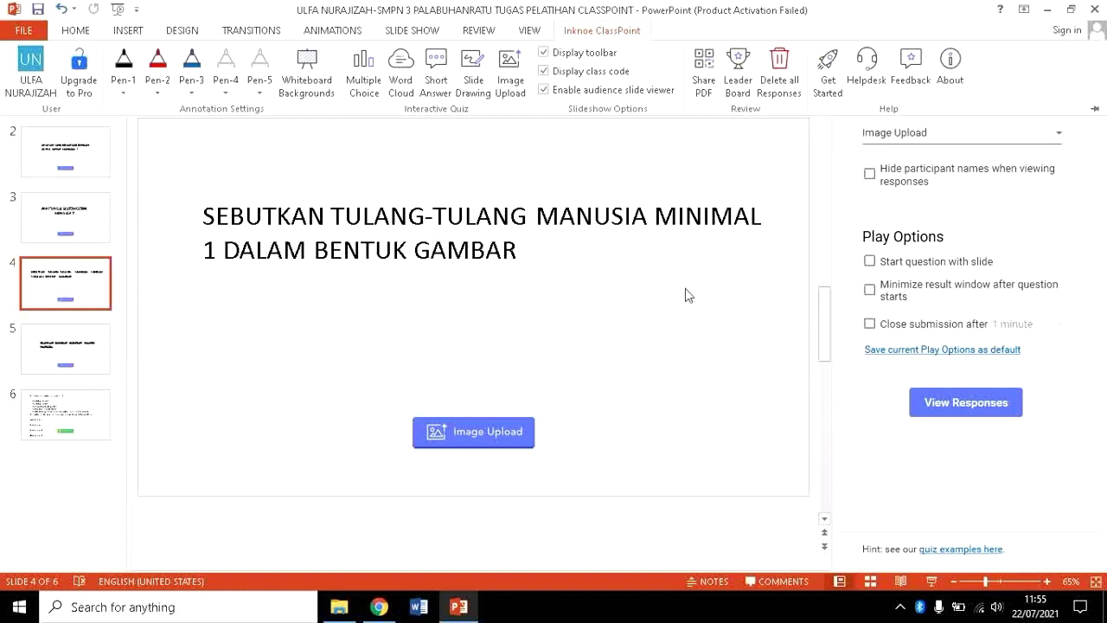
pyautogui.click(869, 176)
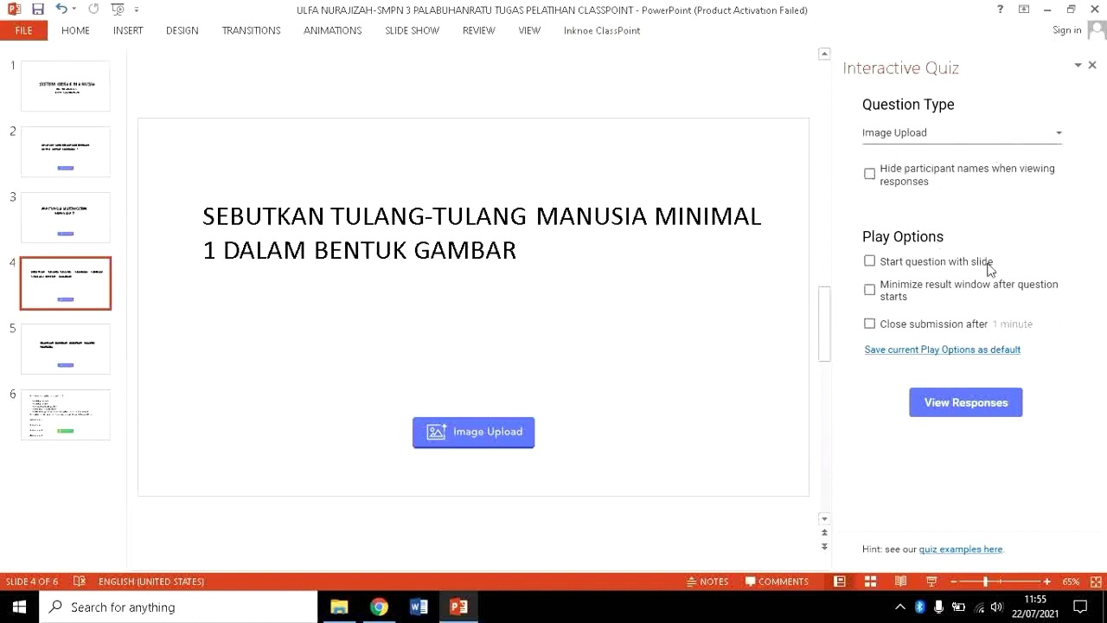
pyautogui.click(869, 261)
pyautogui.click(869, 323)
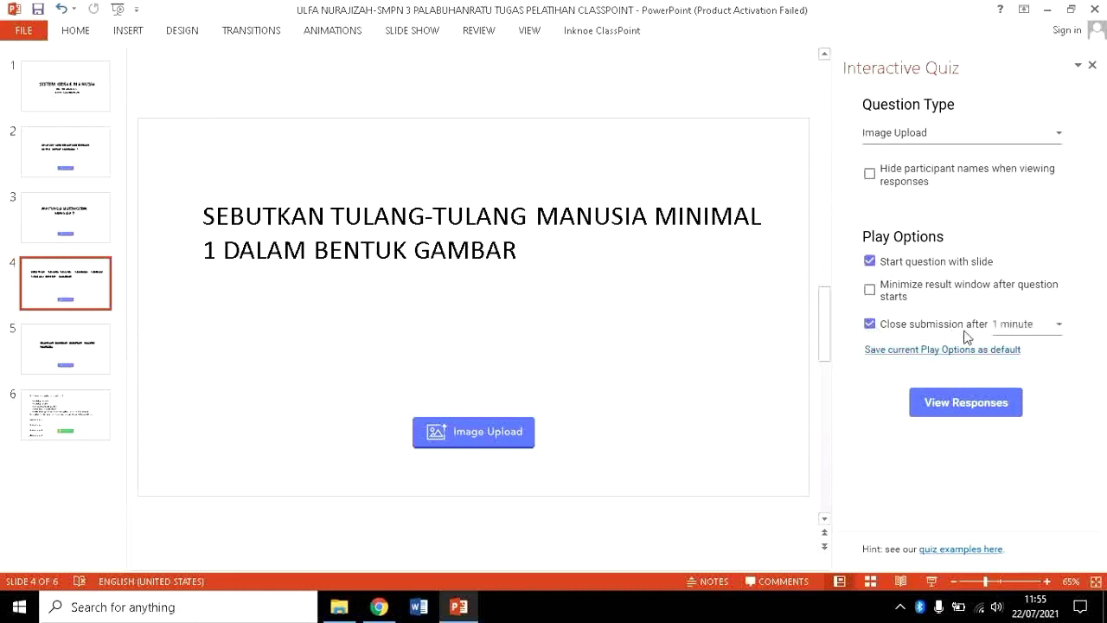
pyautogui.click(1003, 325)
pyautogui.click(1015, 521)
# Check the Slide Show and ClassPoint ribbon tools, then move through the thumbnails to slide 5.
pyautogui.click(421, 34)
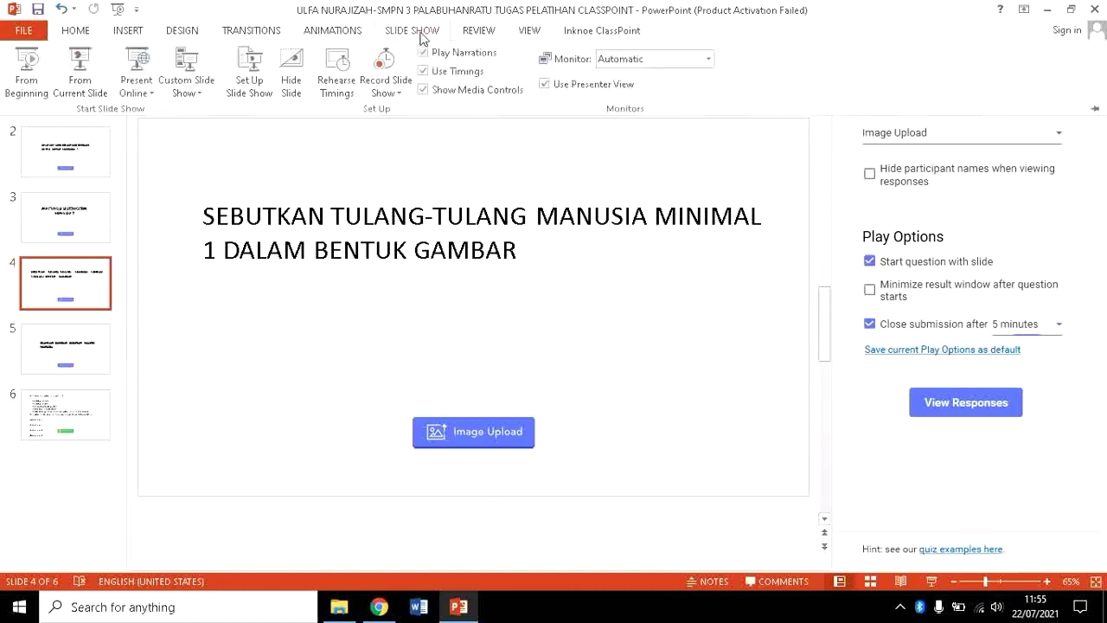
pyautogui.click(562, 36)
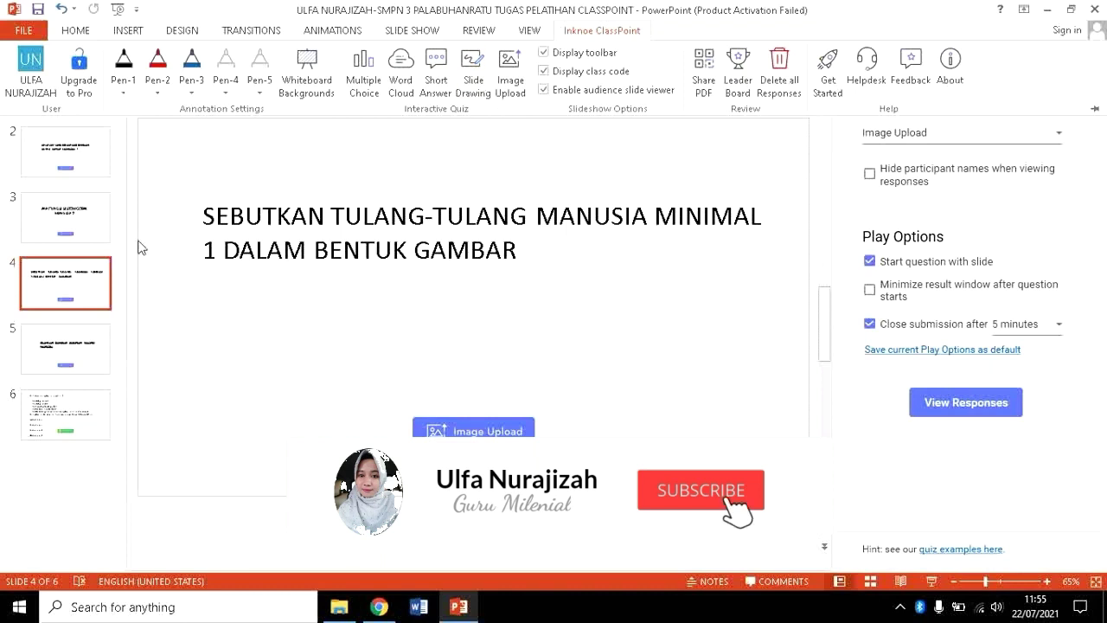
pyautogui.click(72, 336)
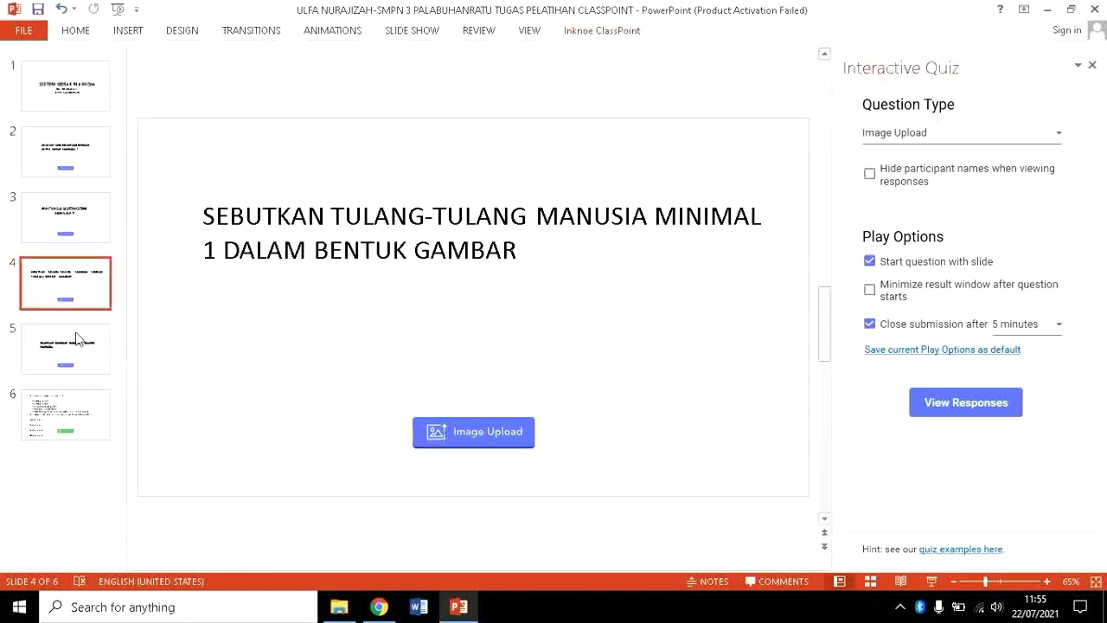
pyautogui.click(77, 362)
# Select the Slide Drawing button for 'SILAHKAN GAMBAR SUSUNAN TULANG MANUSIA' on slide 5, with the Inknoe ClassPoint tools shown.
pyautogui.click(90, 421)
pyautogui.click(78, 345)
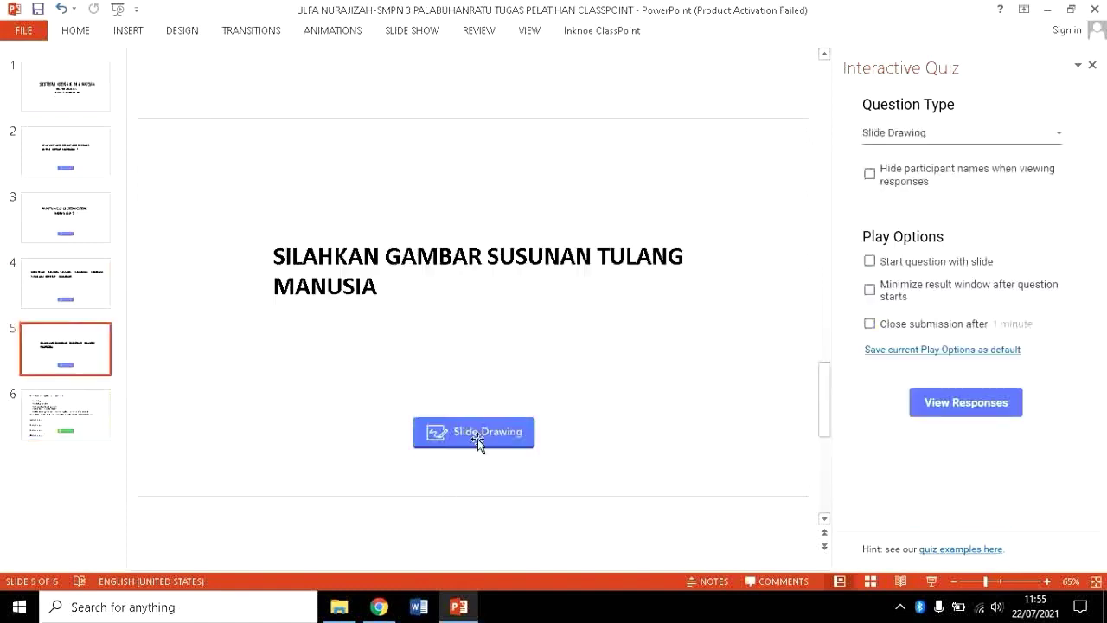
pyautogui.click(478, 438)
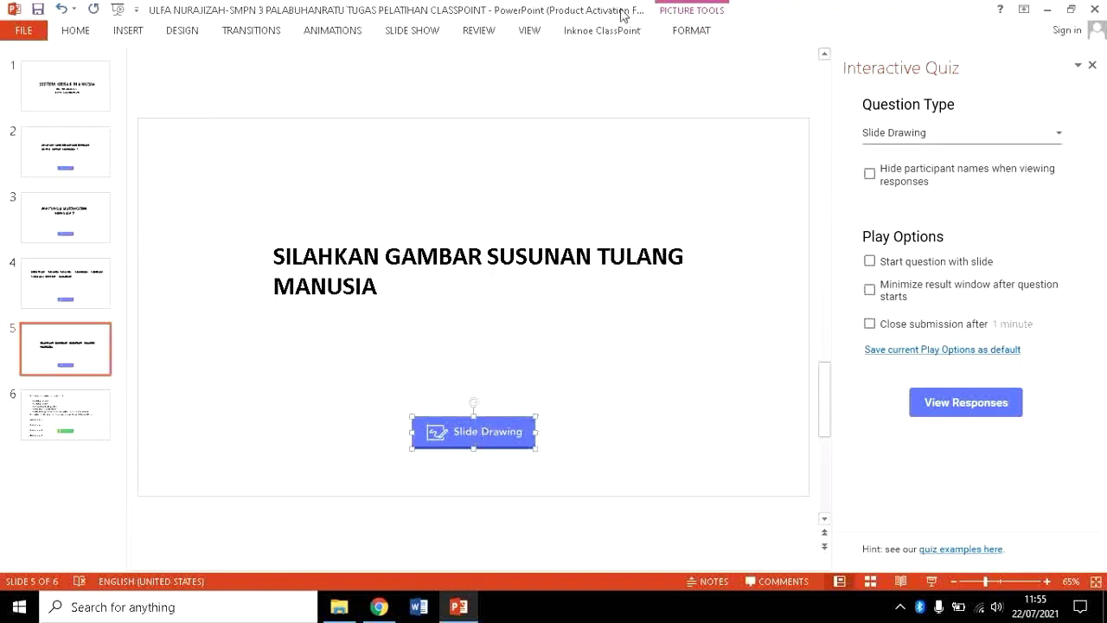
pyautogui.click(605, 29)
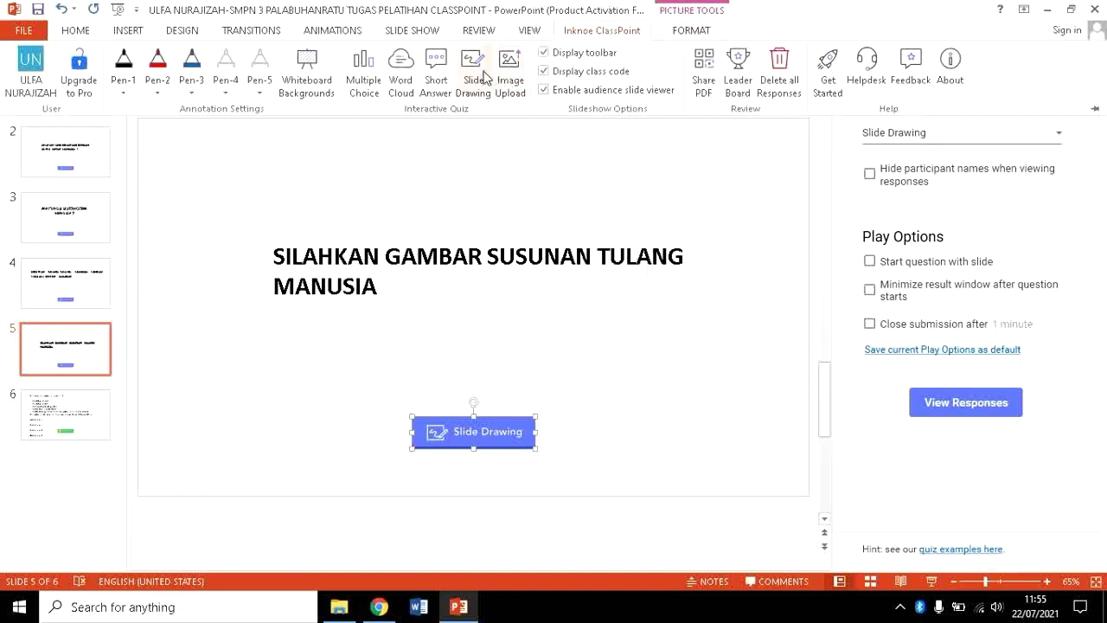